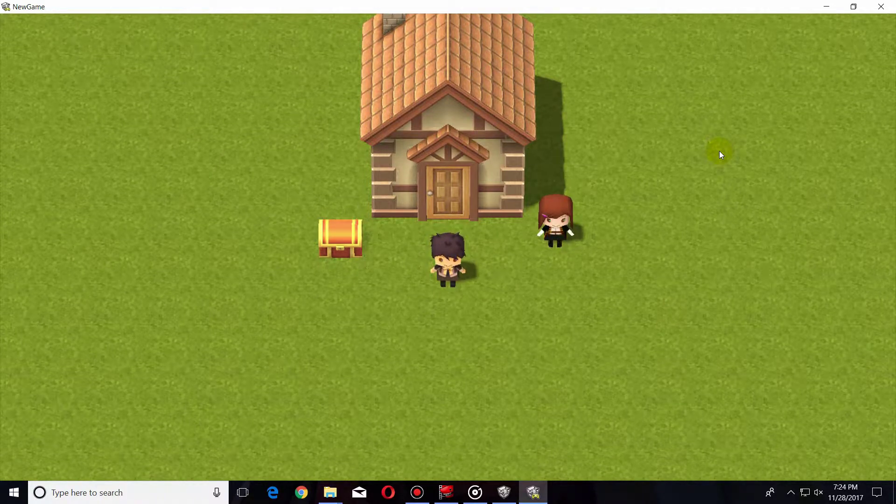
- Walk the hero to the girl, talk to her and accept the flower quest
key(Right)
key(Up)
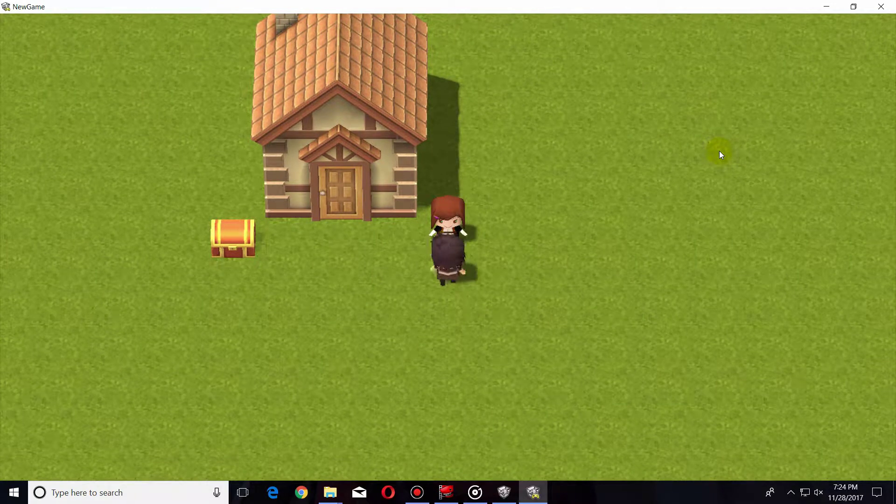
key(Return)
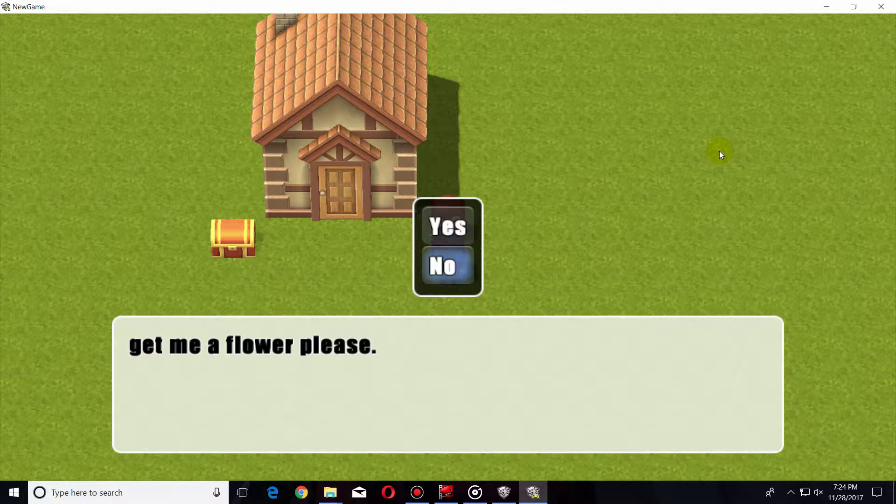
key(Return)
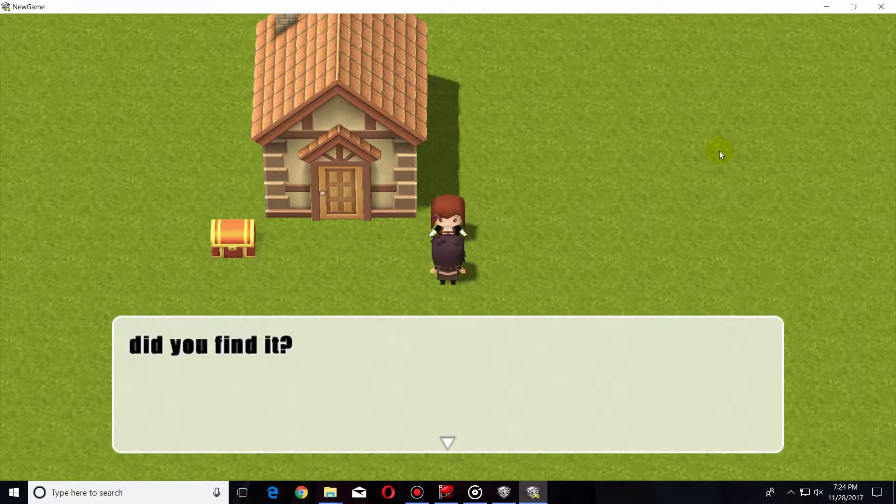
key(Return)
- Open the chest to collect the Moonlight flower and head back toward the girl
key(Left)
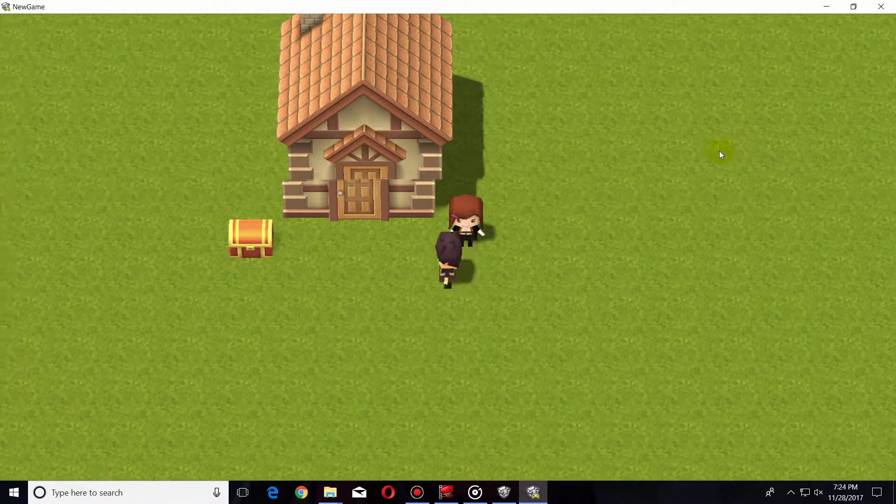
key(Return)
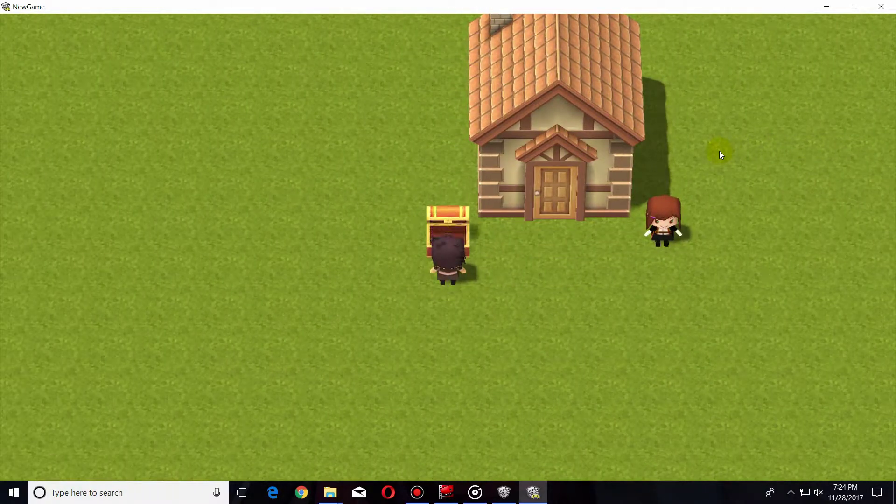
key(Return)
key(Right)
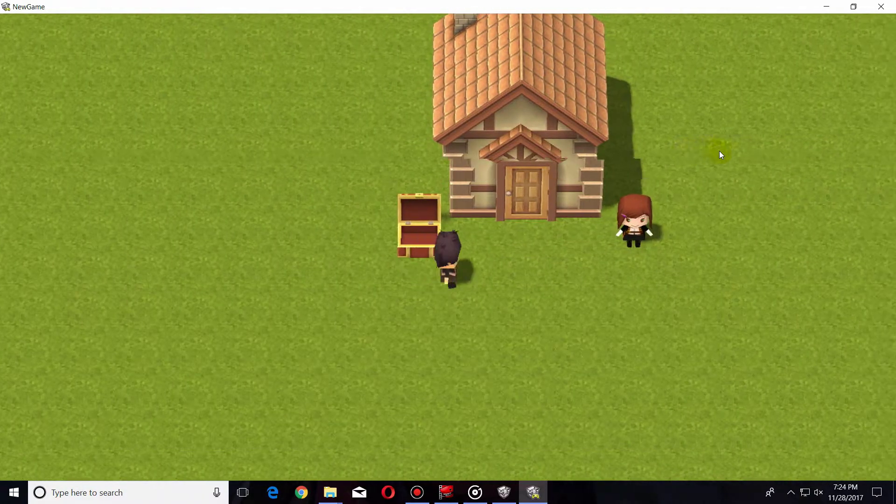
- Hand the flower to the girl, then talk to her again after completion
key(Return)
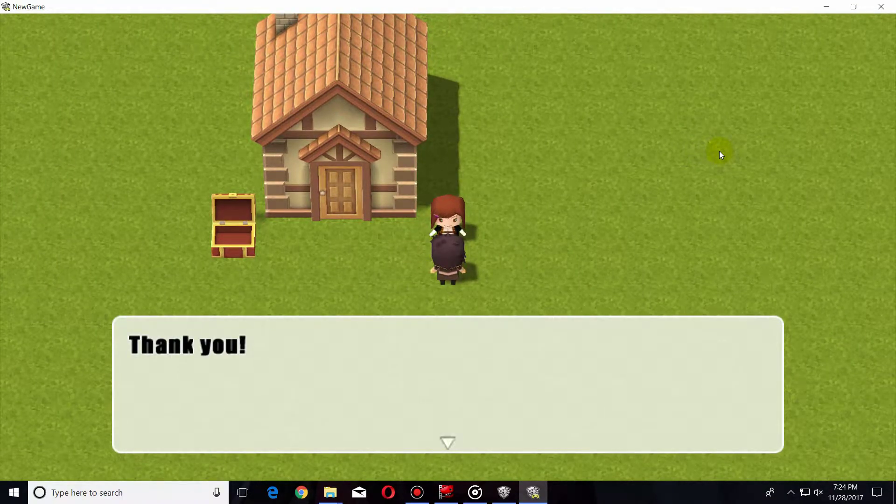
key(Return)
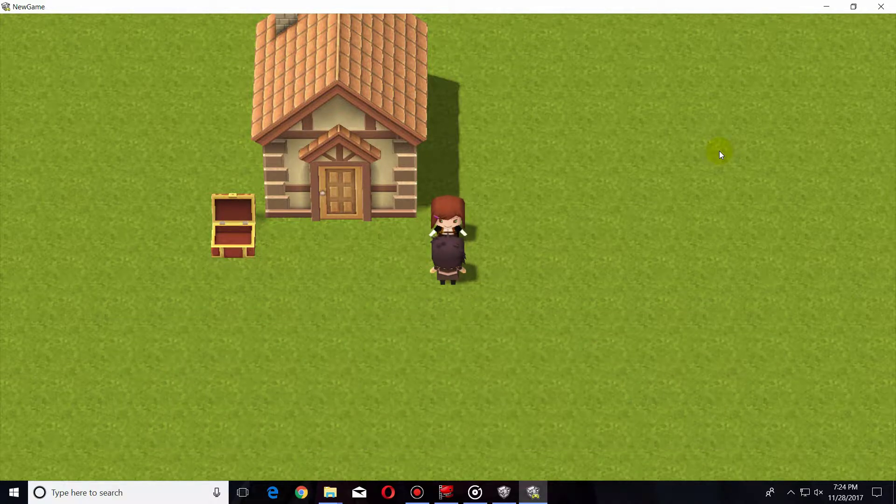
key(Up)
key(Return)
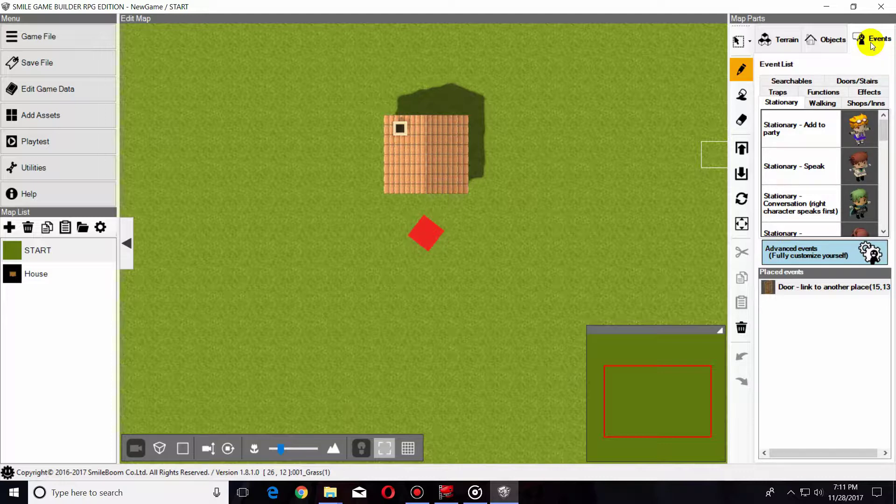
- Place an Advanced (fully customizable) event on the tile beside the house
click(800, 254)
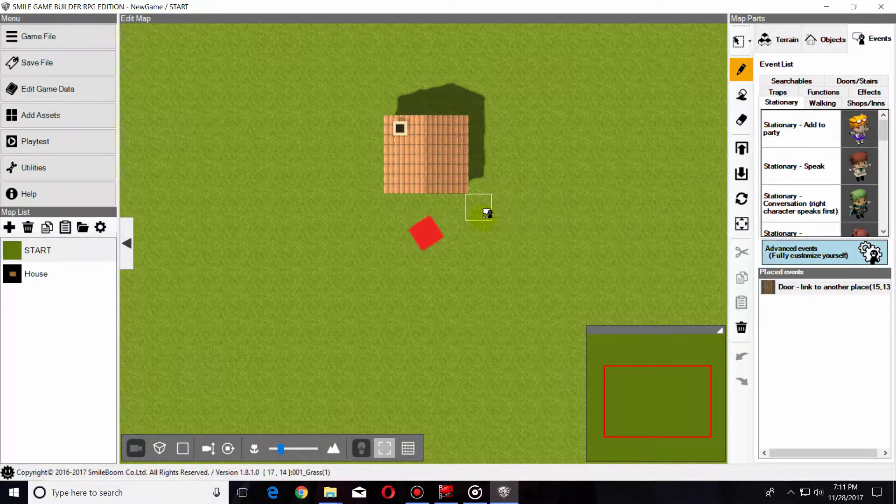
click(485, 214)
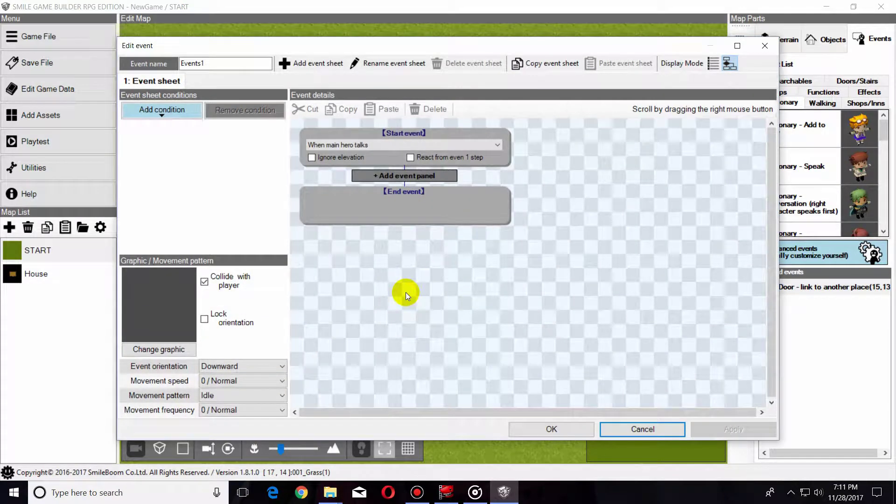
- Set Events1's graphic to the 3D character A_Heroine01A
click(169, 349)
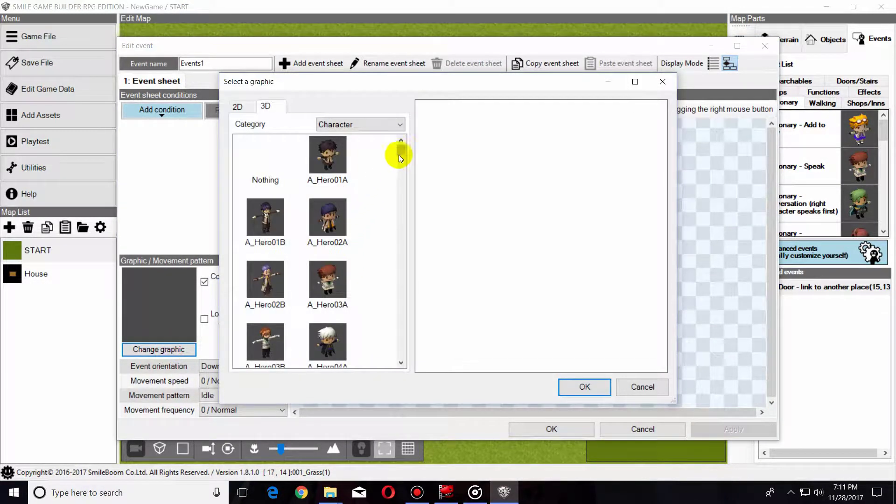
drag(400, 150, 399, 171)
click(322, 209)
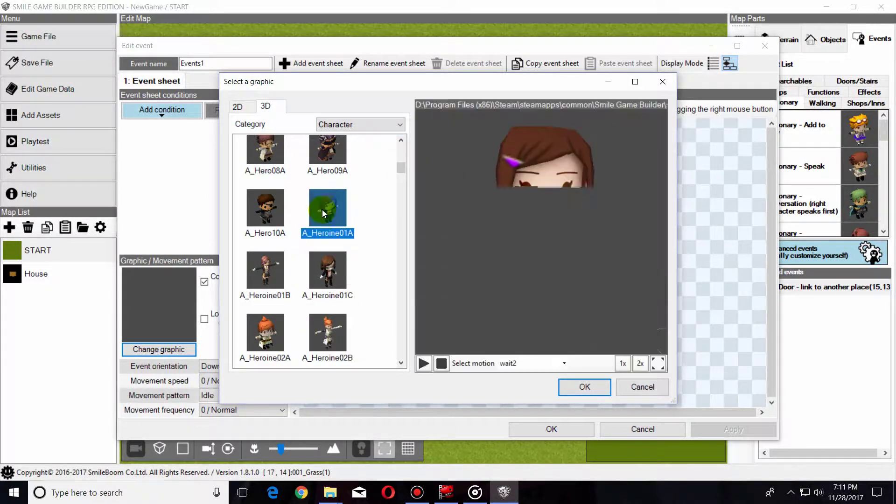
click(584, 388)
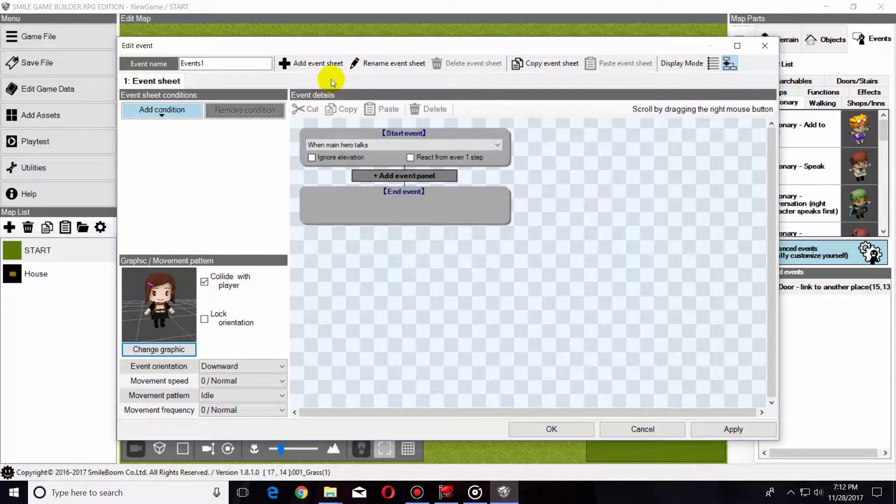
- Add three more event sheets to Events1 and start renaming the first sheet
click(323, 68)
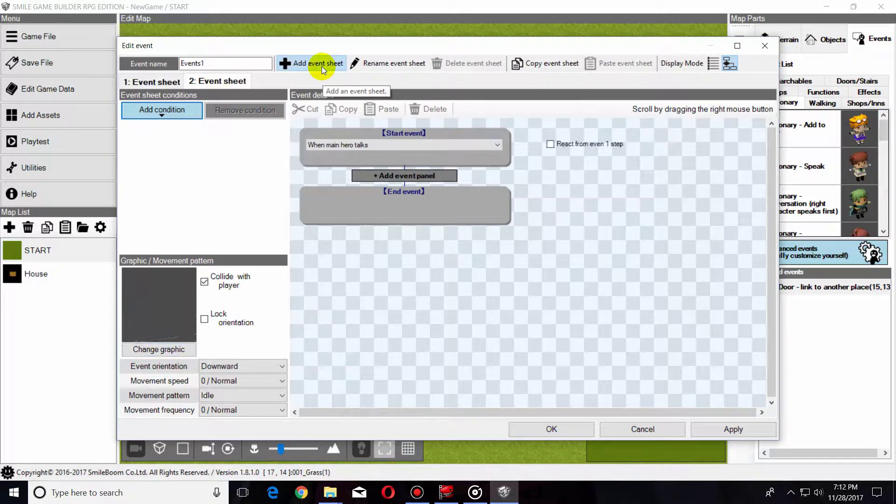
click(321, 67)
click(321, 67)
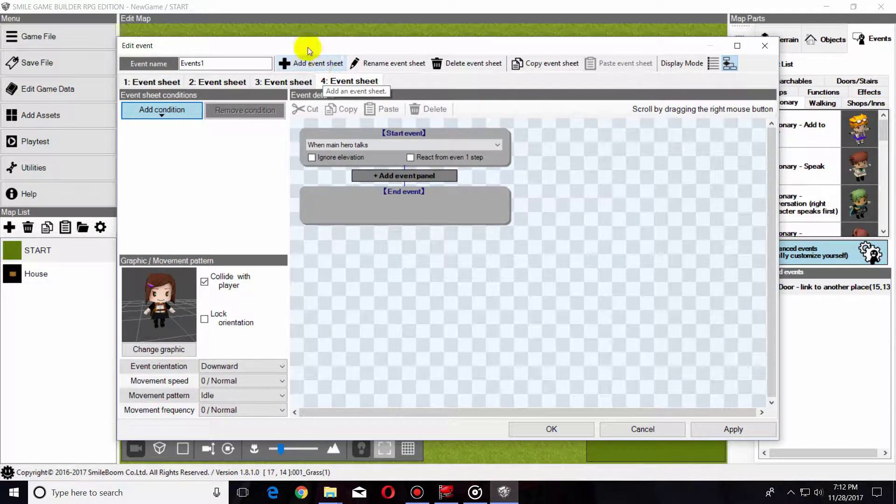
click(155, 83)
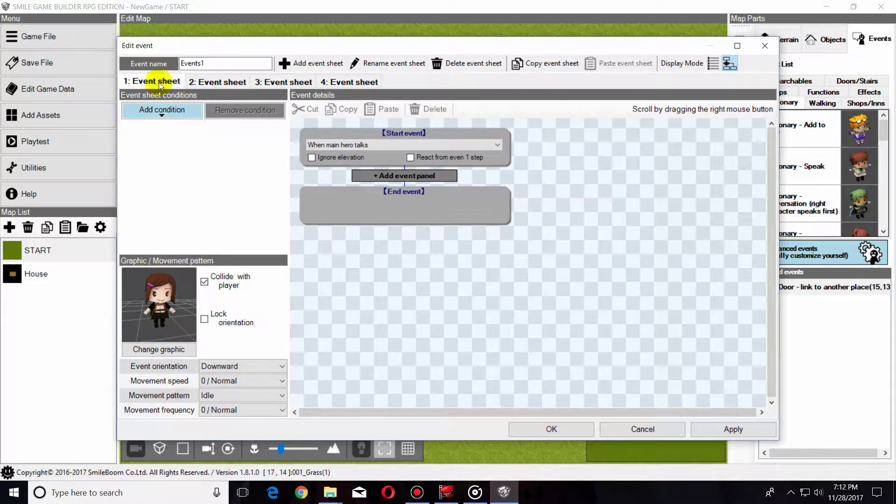
click(378, 63)
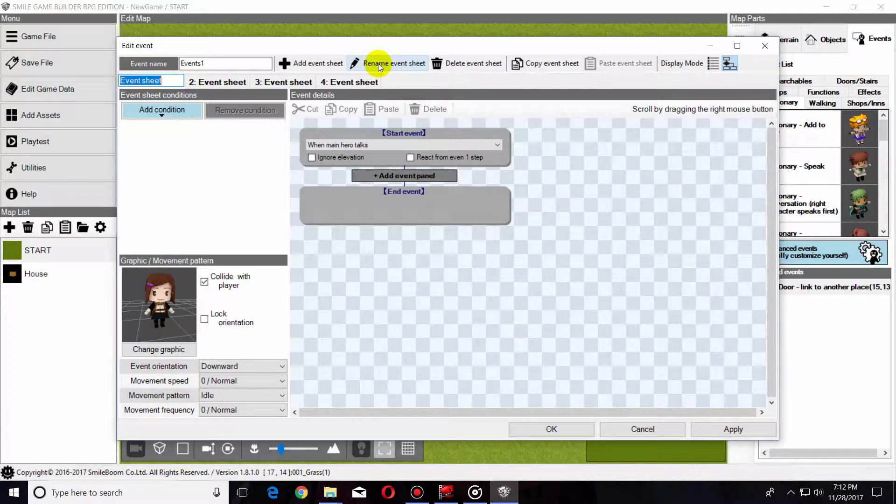
- Name the first two event sheets 'quest give' and 'in progress'
text(ques)
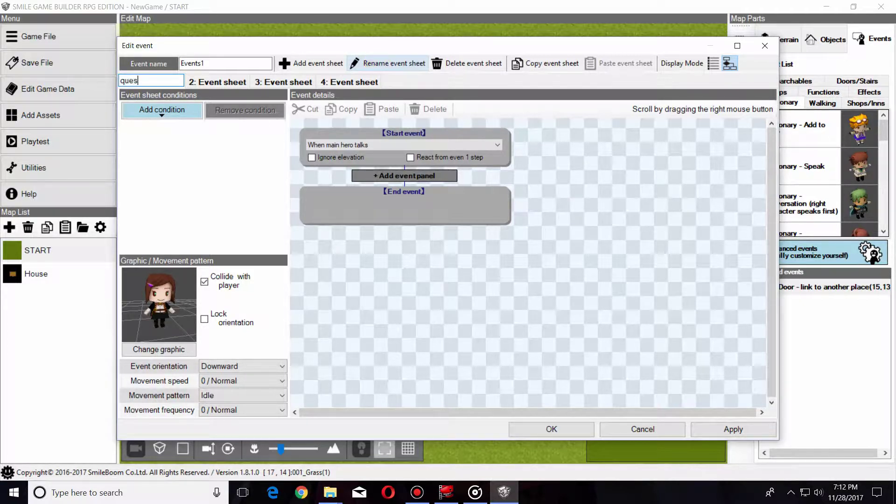
text(t give)
key(Return)
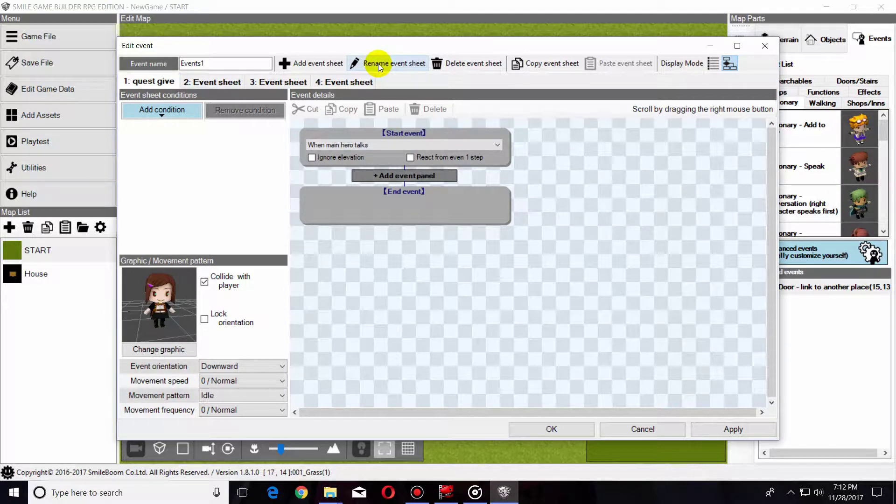
click(197, 81)
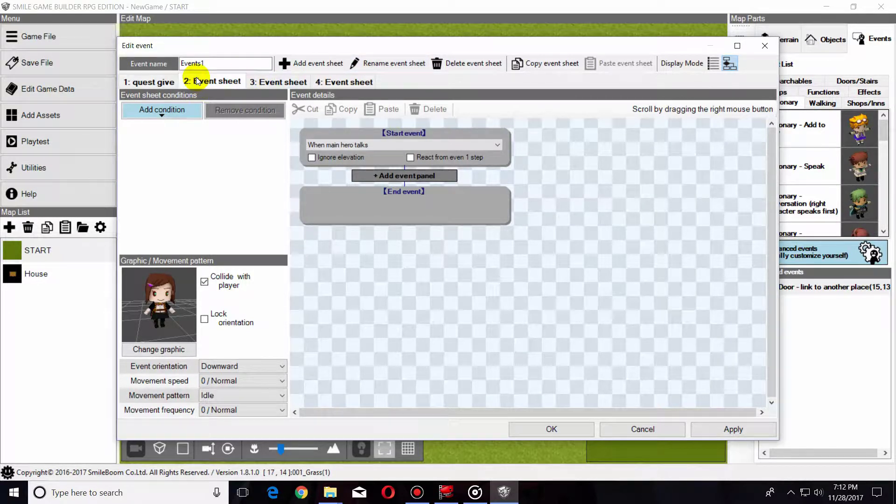
click(393, 65)
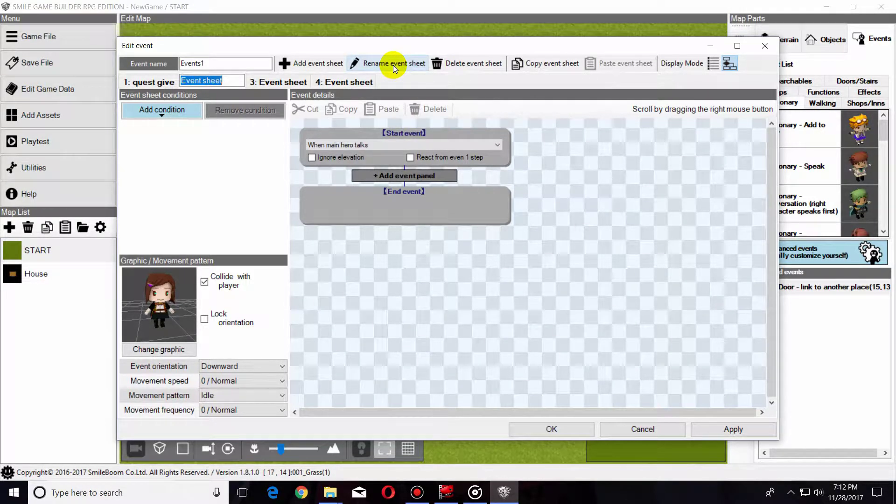
text(in pr)
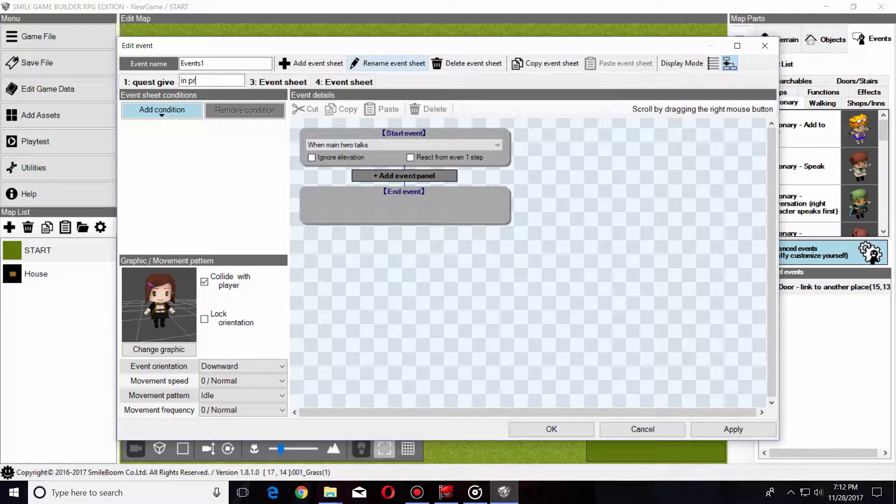
text(ogress)
key(Return)
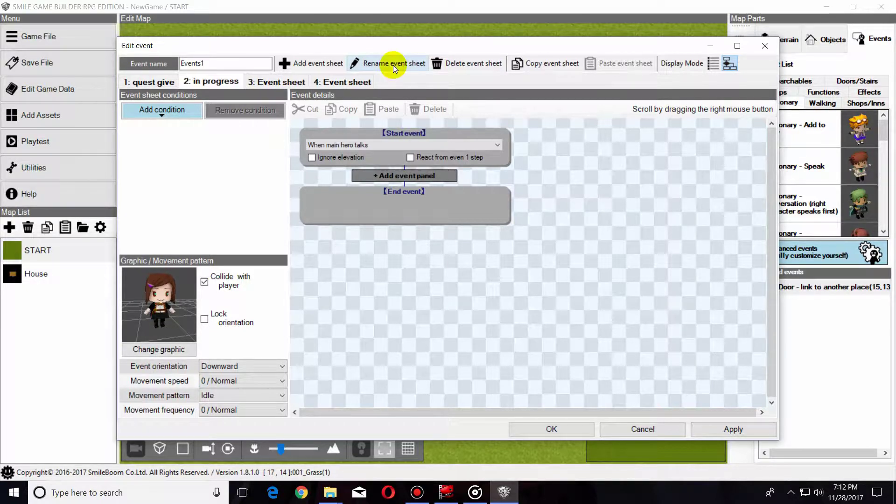
- Name the third and fourth event sheets 'turn in' and 'quest complete'
click(282, 80)
click(394, 65)
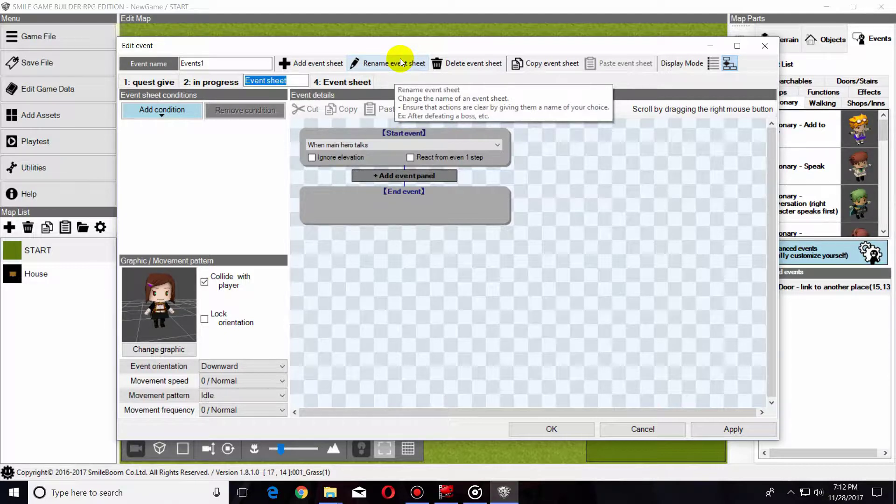
text(tur)
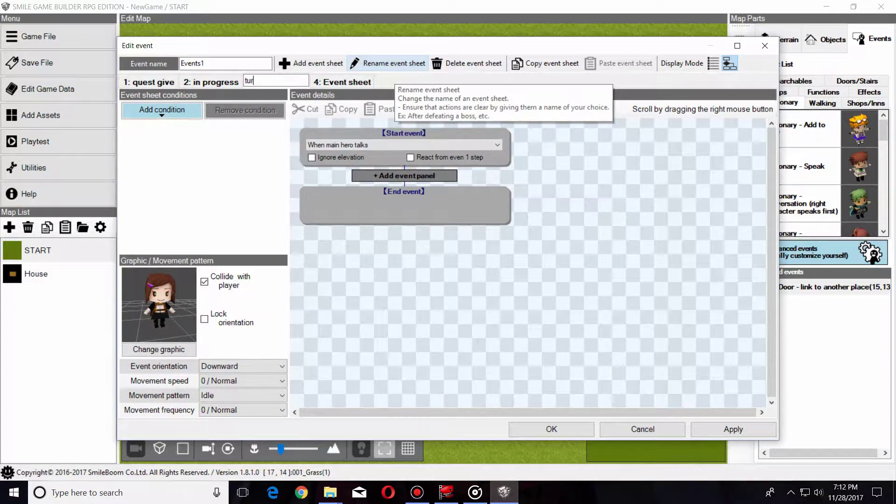
text(n in)
key(Return)
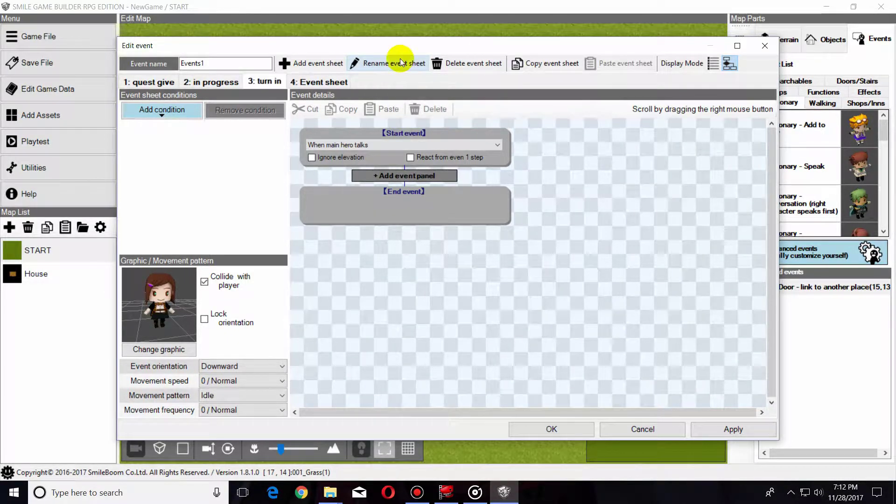
click(311, 80)
click(376, 65)
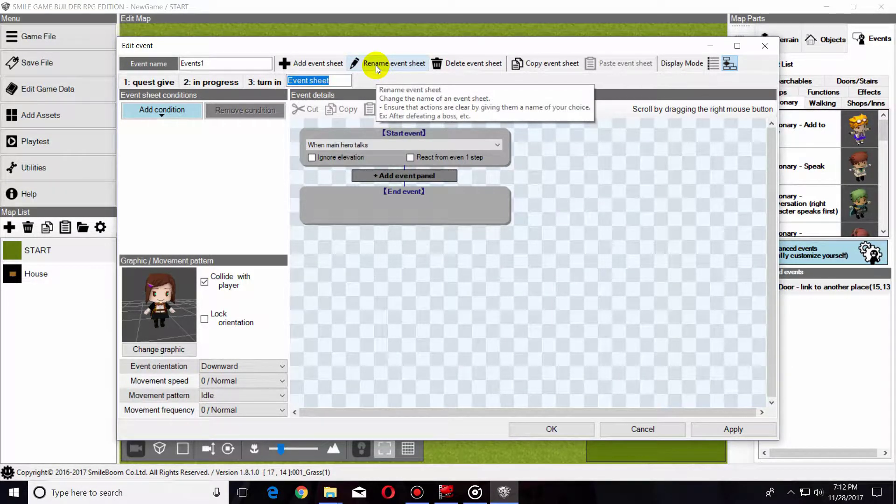
text(quest complete)
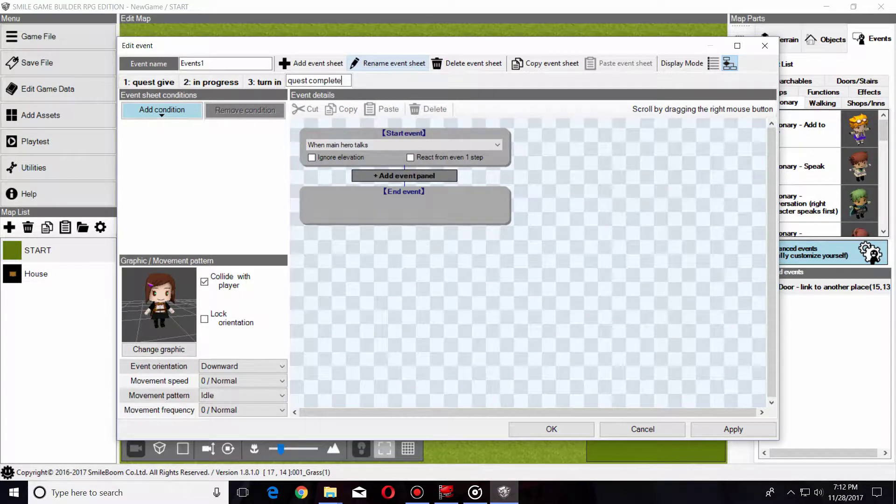
key(Return)
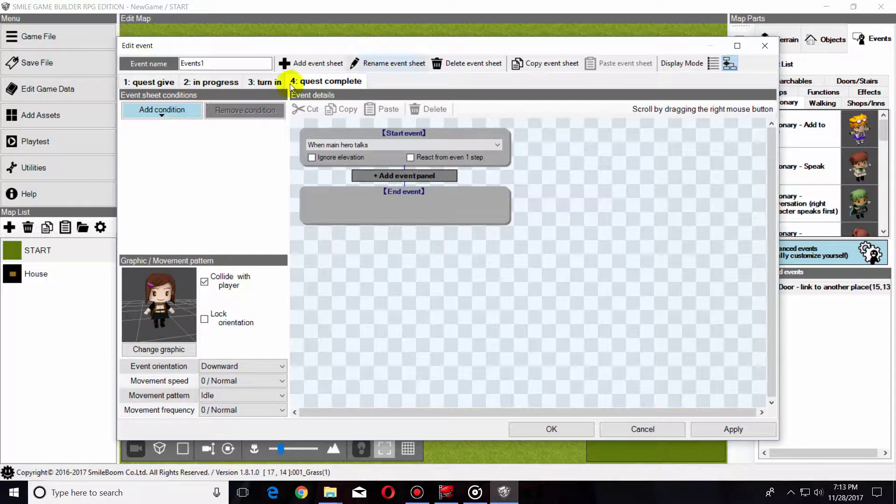
- On the quest give sheet, add the dialogue line 'get me a flower please.'
click(145, 82)
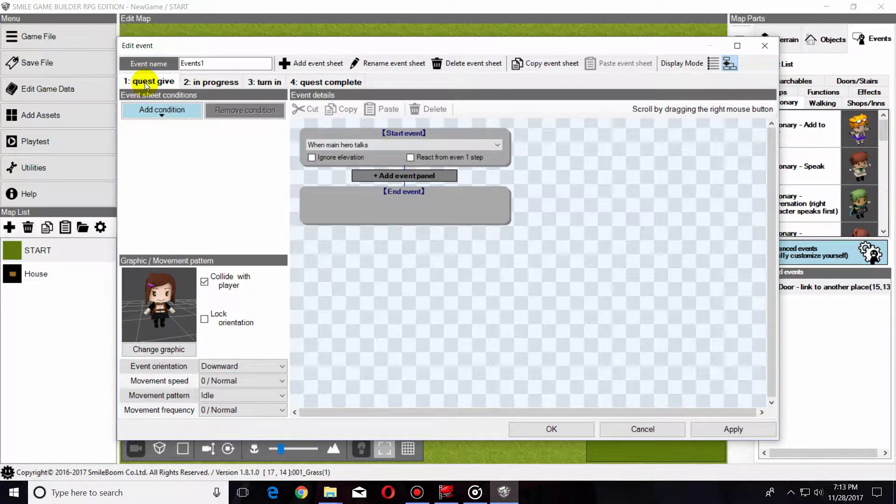
click(402, 176)
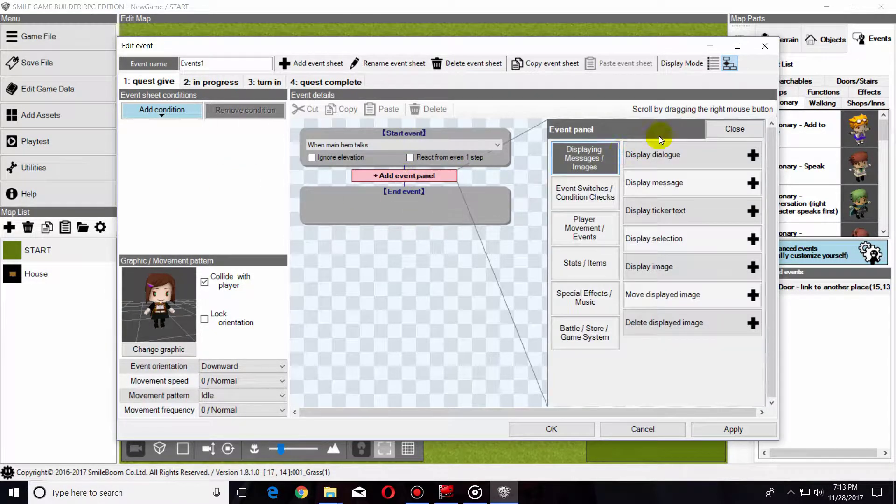
click(674, 161)
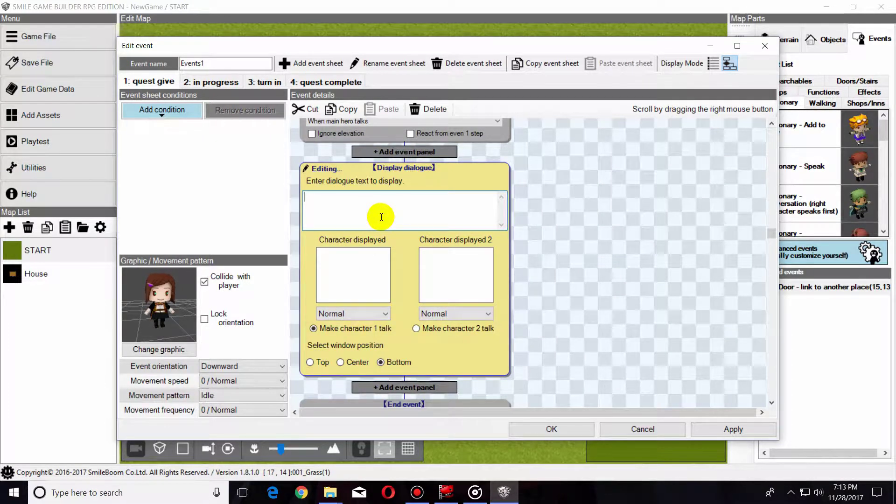
text(get m)
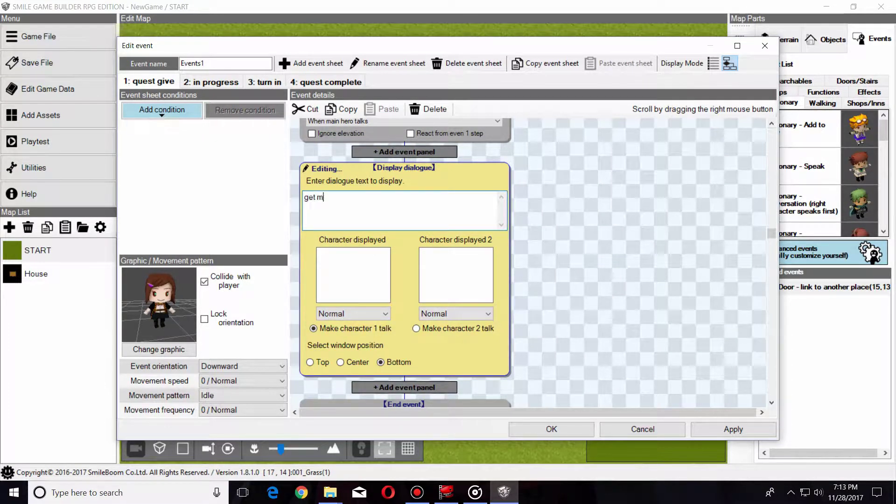
text(e a flower please)
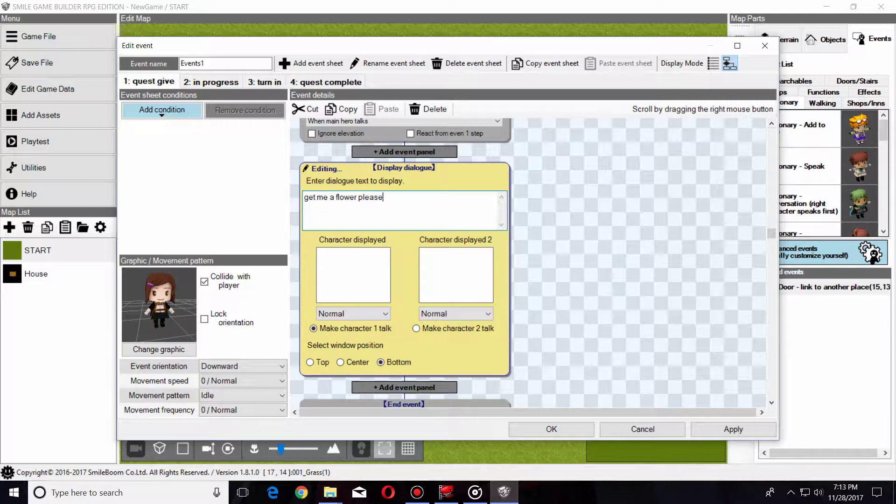
text(.)
click(536, 212)
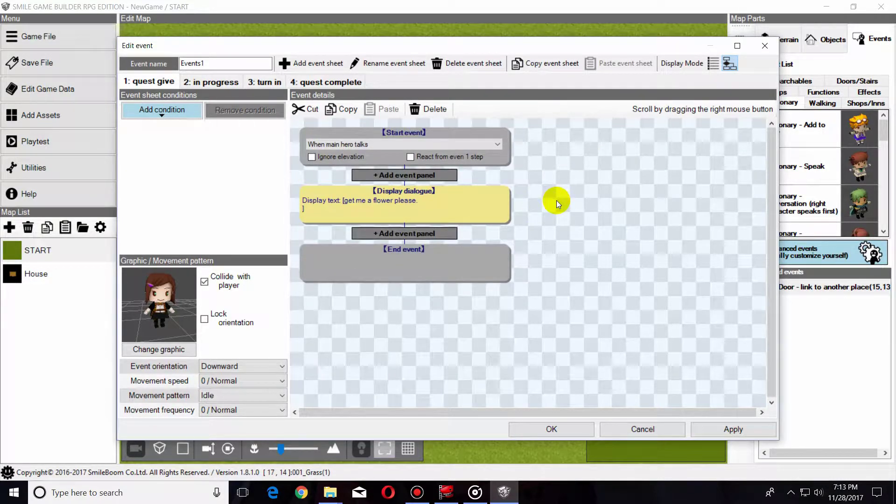
click(382, 233)
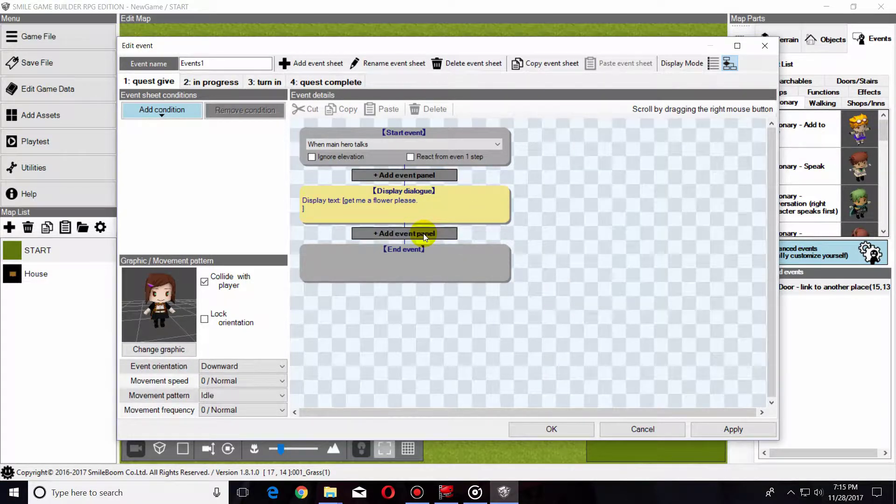
- Add a Display selection with Yes and No options after the flower request
click(425, 235)
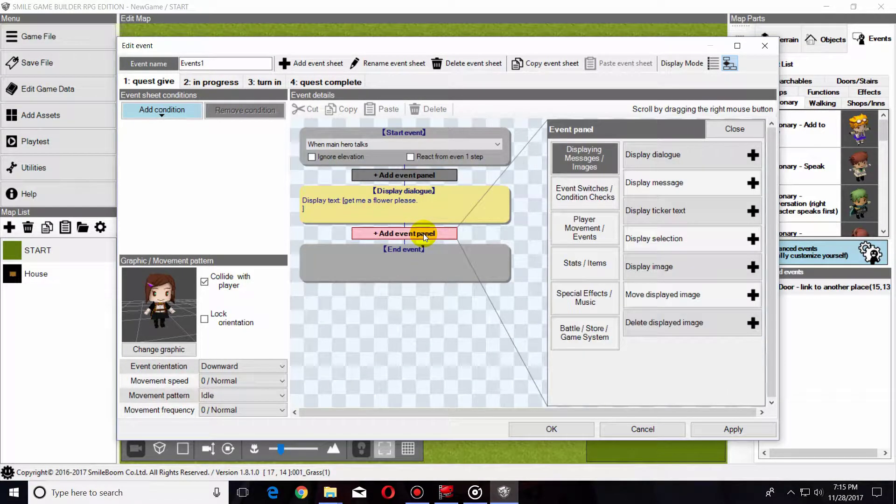
click(670, 244)
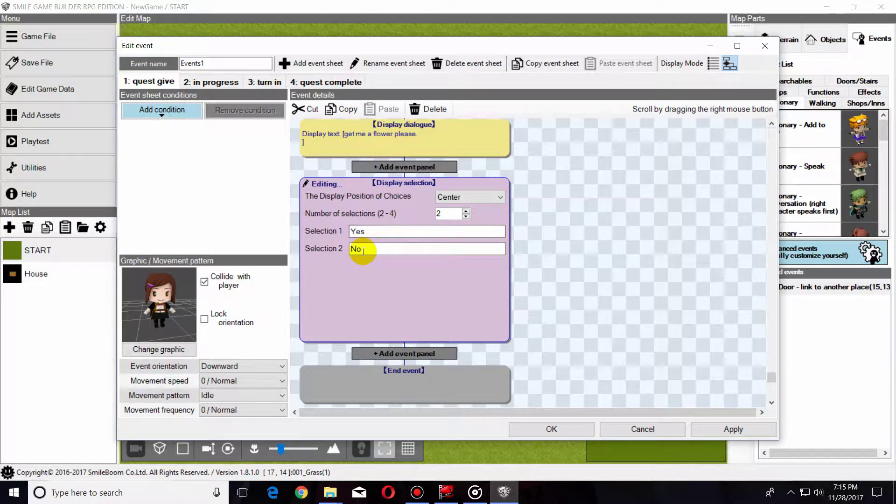
click(559, 247)
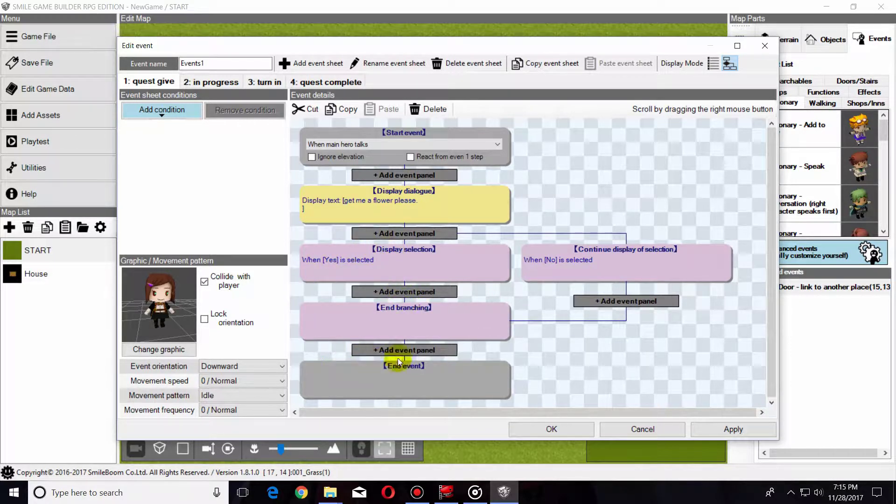
- In the Yes branch, rename switch 0 to 'flower quest' and turn it on
click(409, 293)
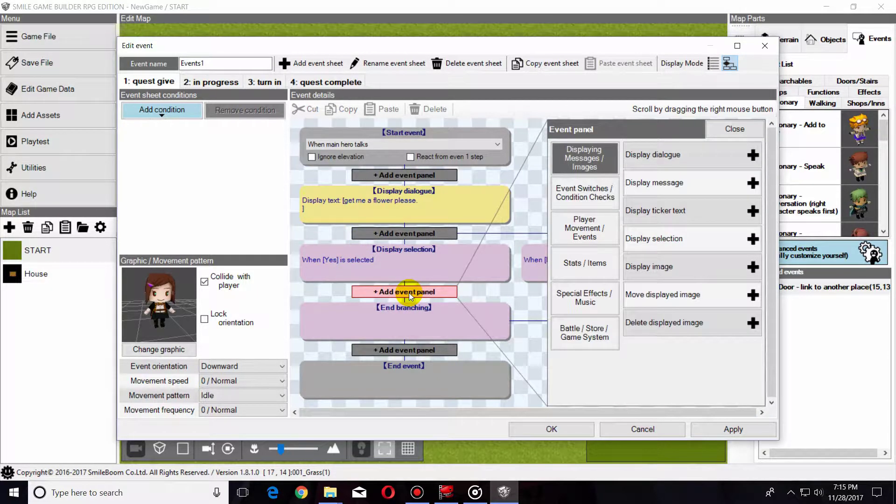
click(587, 198)
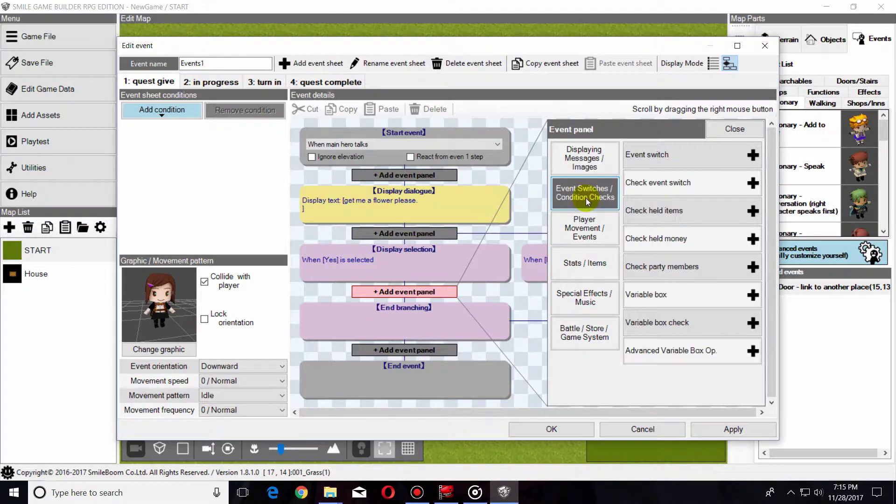
click(688, 160)
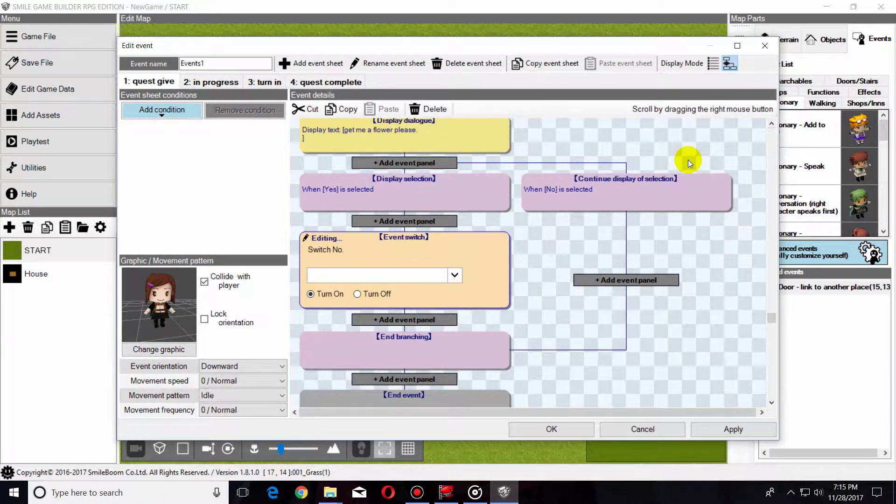
click(453, 276)
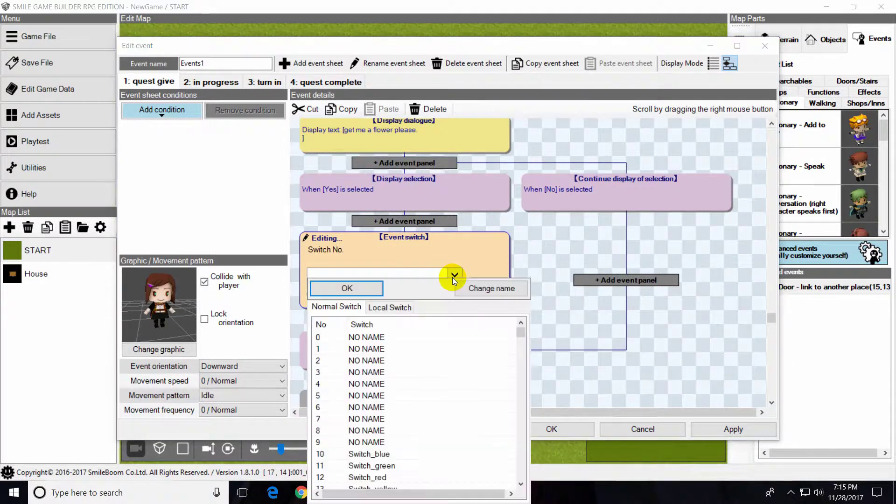
click(362, 337)
click(361, 336)
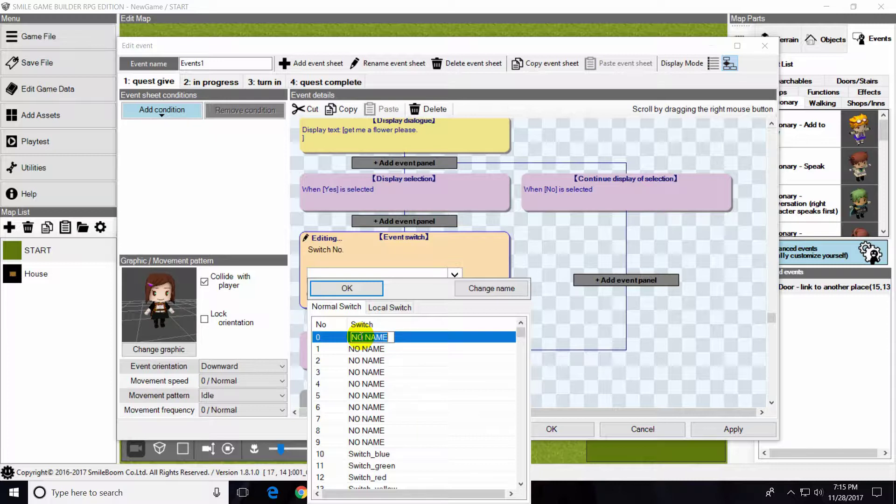
text(flower)
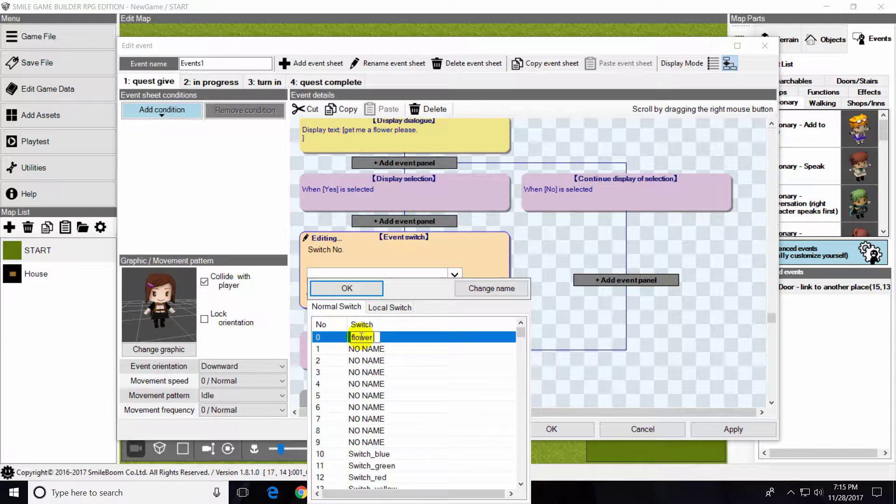
text( quest)
key(Return)
click(361, 293)
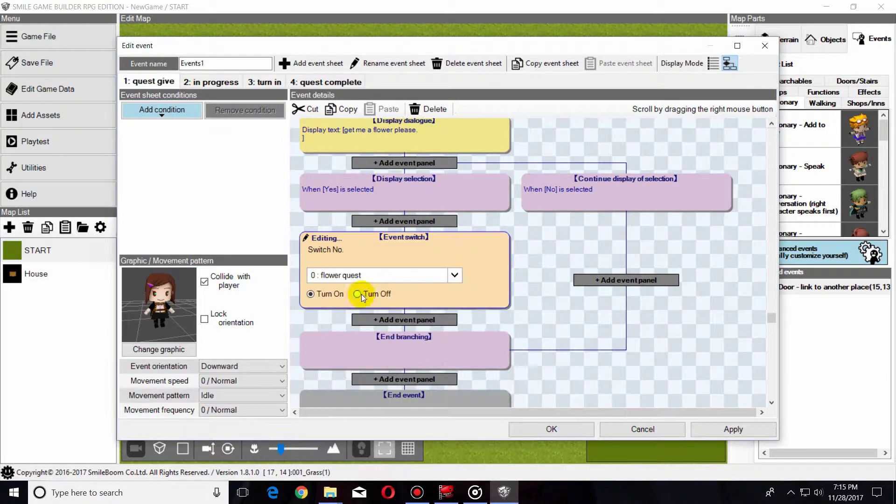
click(539, 276)
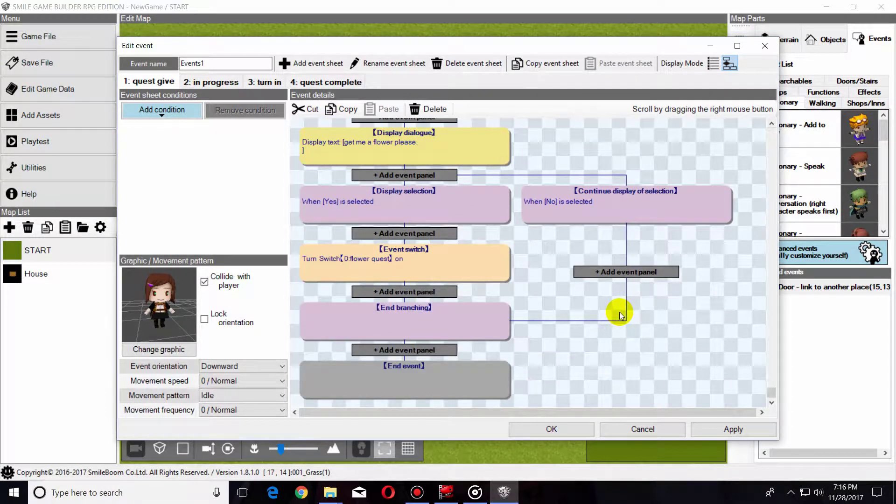
- Make the in progress sheet require the flower quest switch to be on
click(202, 82)
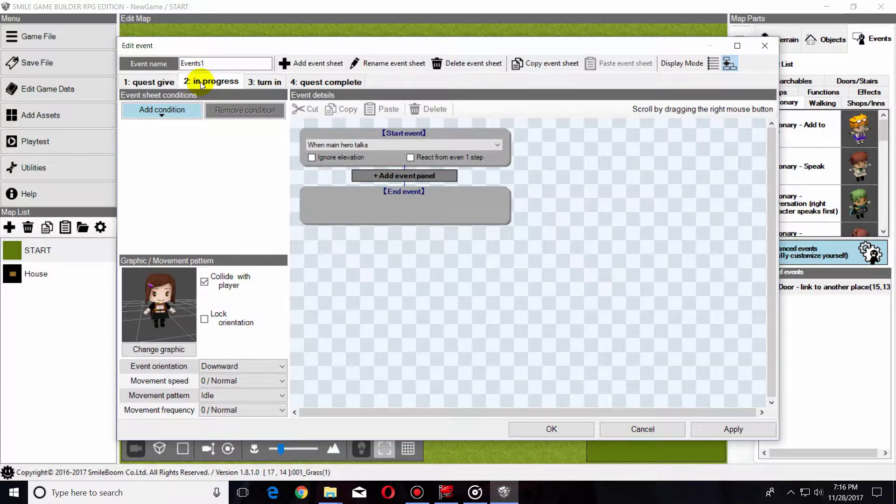
click(161, 110)
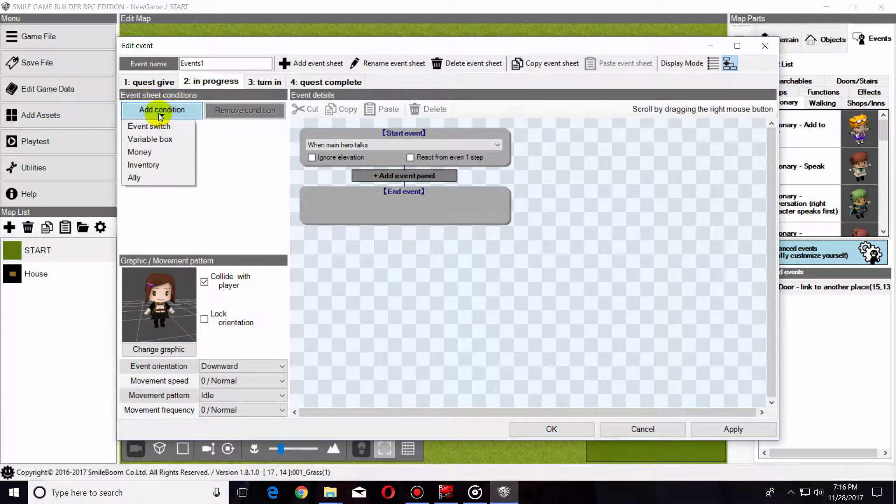
click(155, 129)
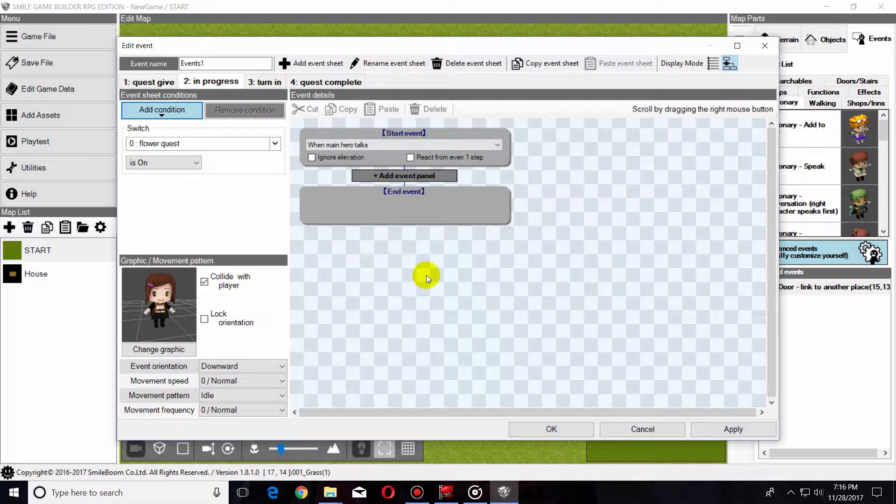
- Add an inventory condition on the Moonlight flower item to the in progress sheet
click(168, 115)
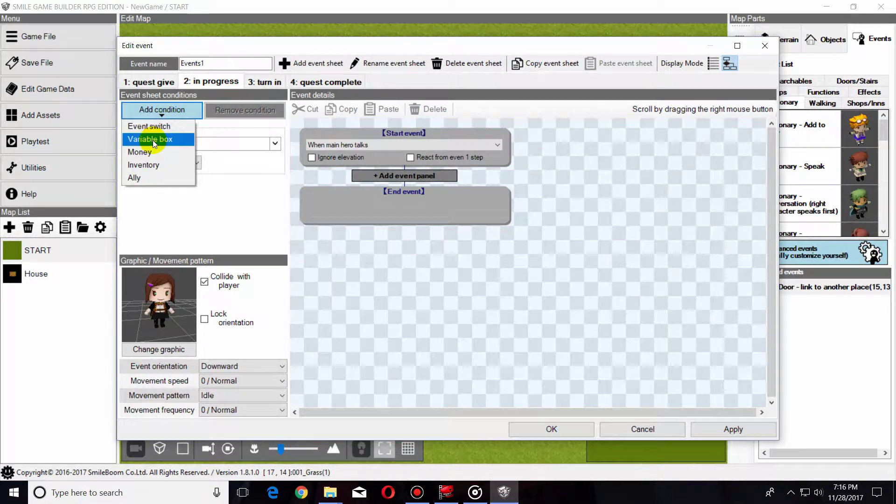
click(156, 164)
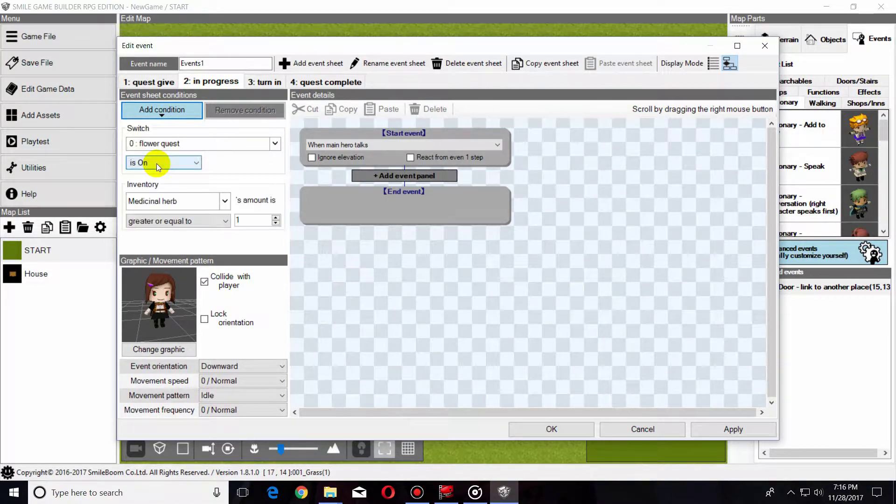
click(220, 199)
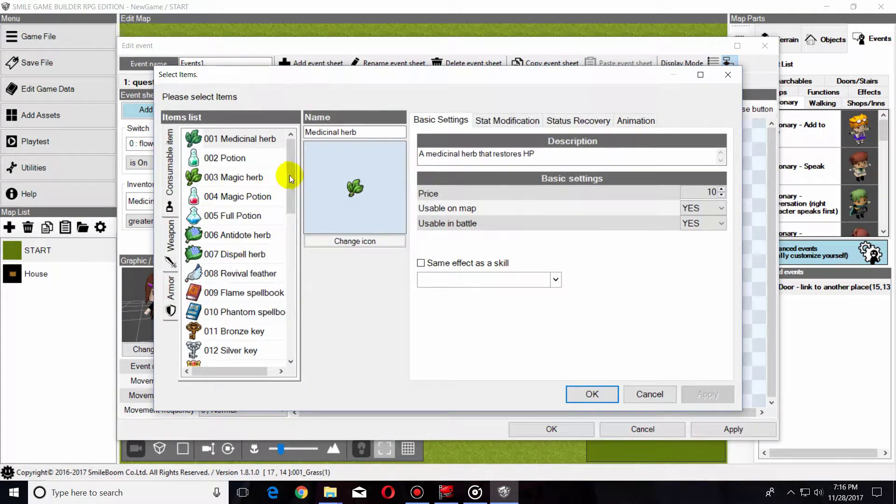
drag(290, 175, 293, 267)
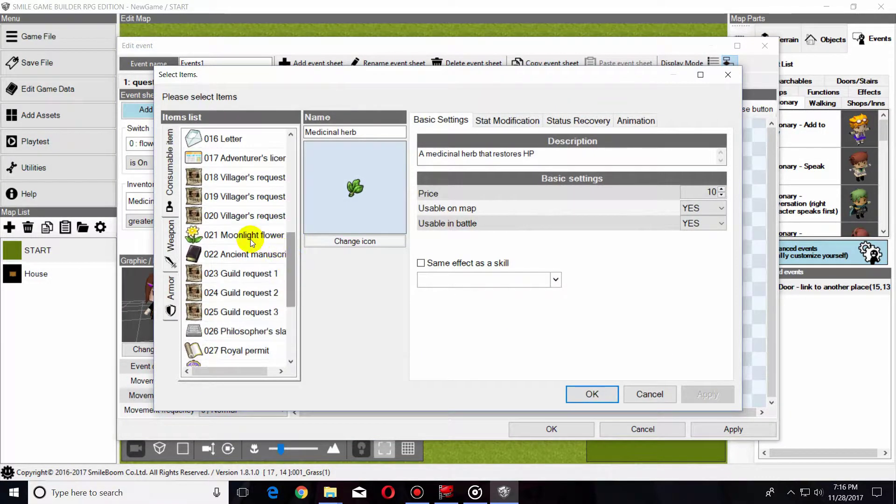
click(243, 236)
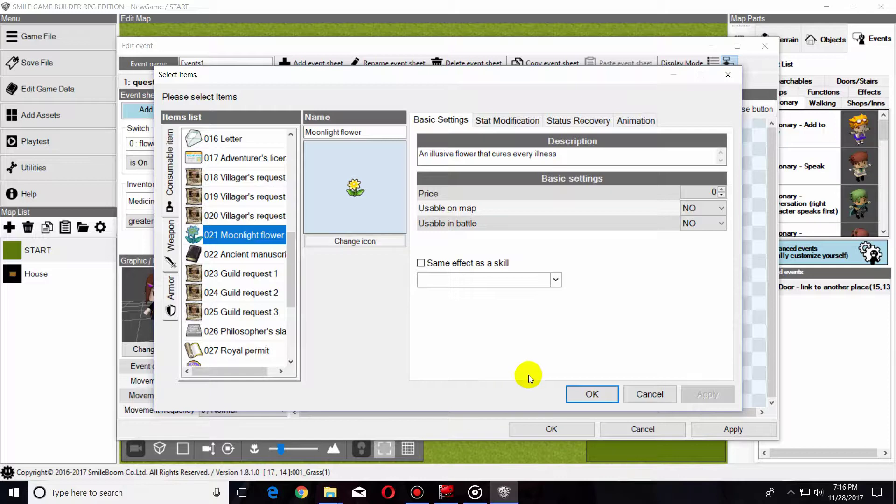
click(592, 394)
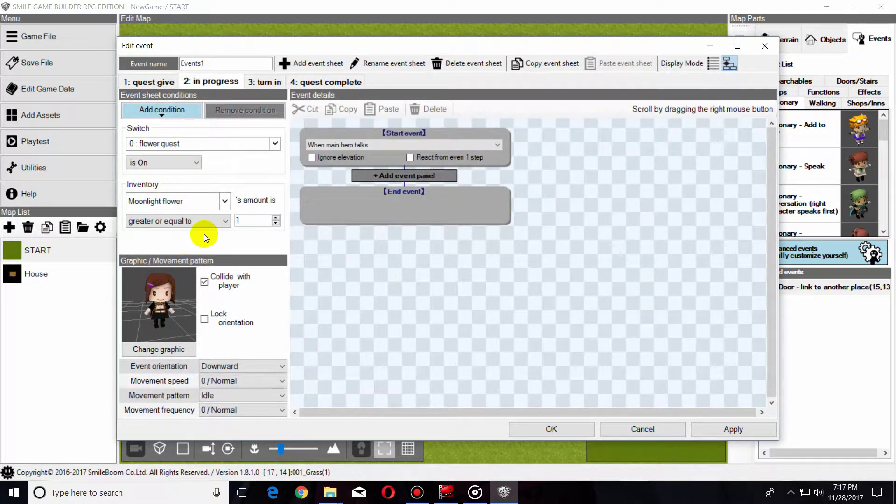
double_click(248, 219)
- Set the Moonlight flower amount to 0 and add the dialogue 'did you find it?'
text(0)
click(406, 176)
click(671, 155)
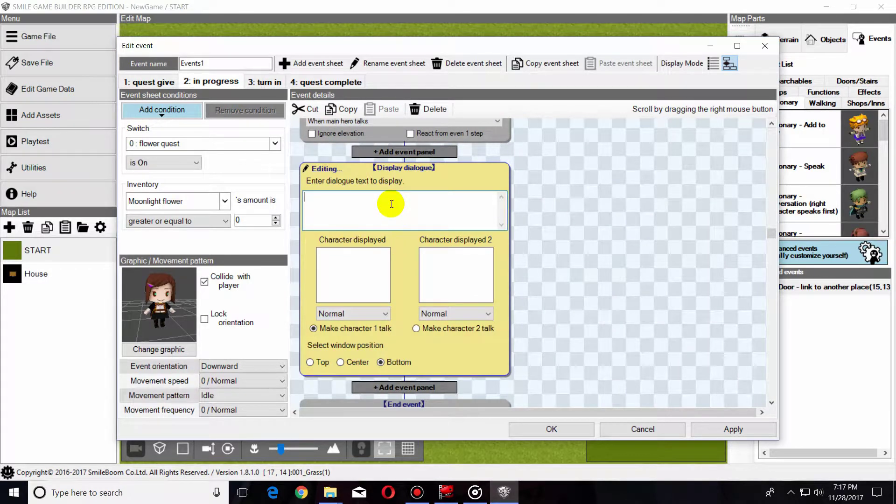
text(did you find it)
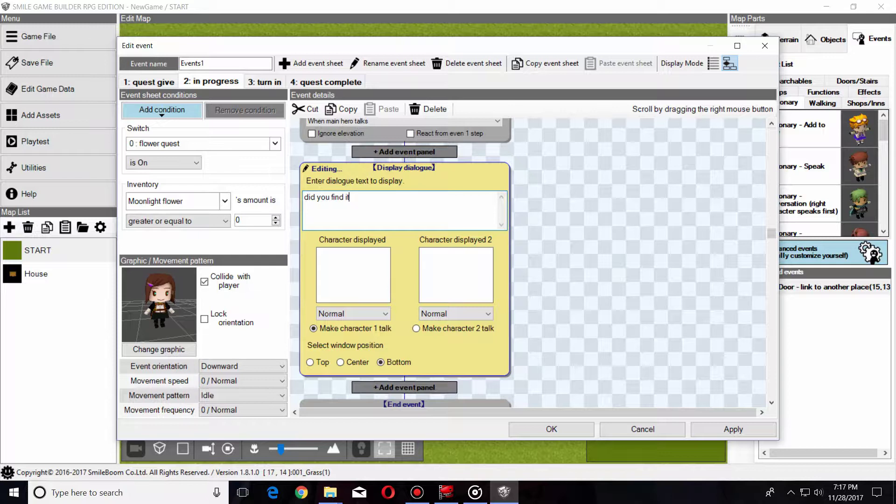
text(?)
click(556, 211)
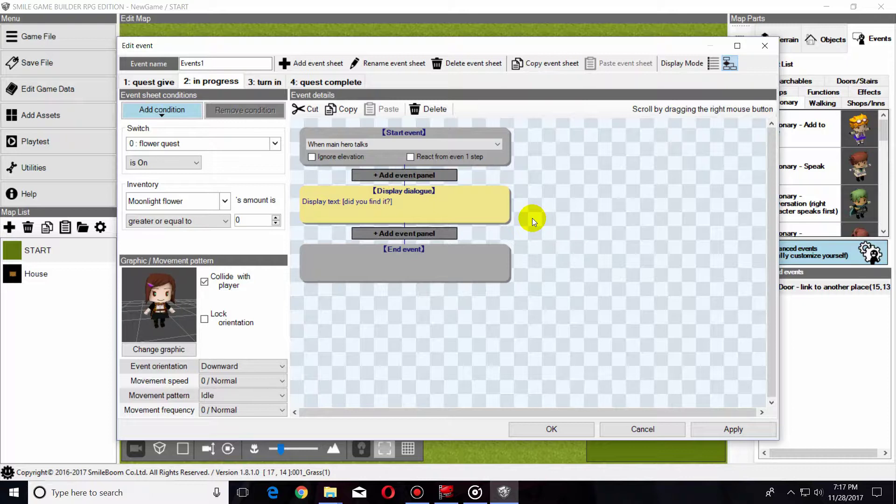
click(262, 83)
- Add an Event switch condition and an Inventory condition requiring 021 Moonlight flower to the turn-in sheet
click(163, 113)
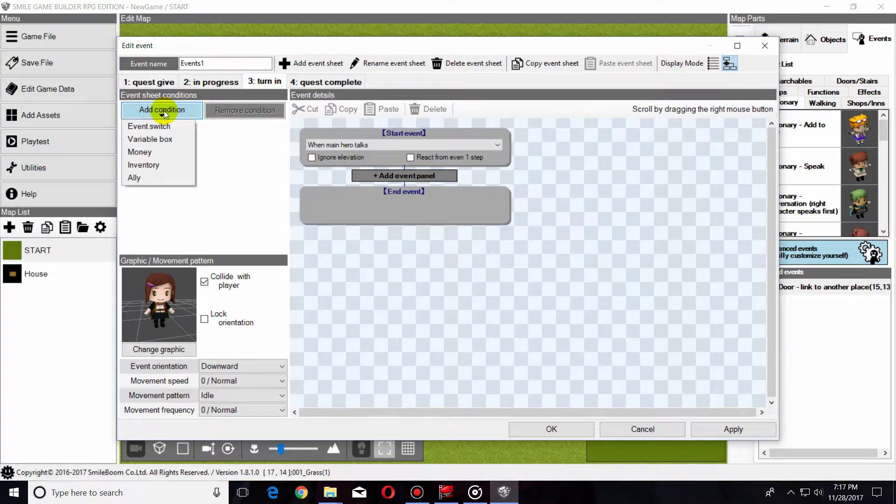
click(161, 128)
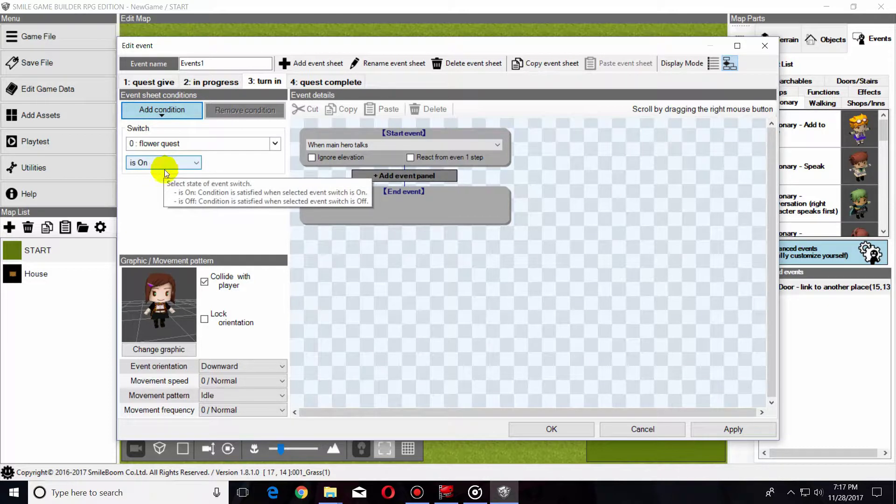
click(170, 110)
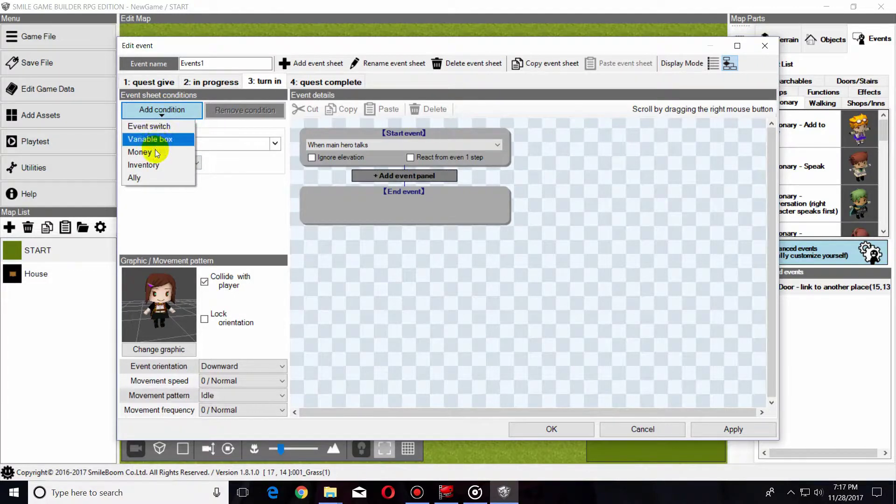
click(146, 166)
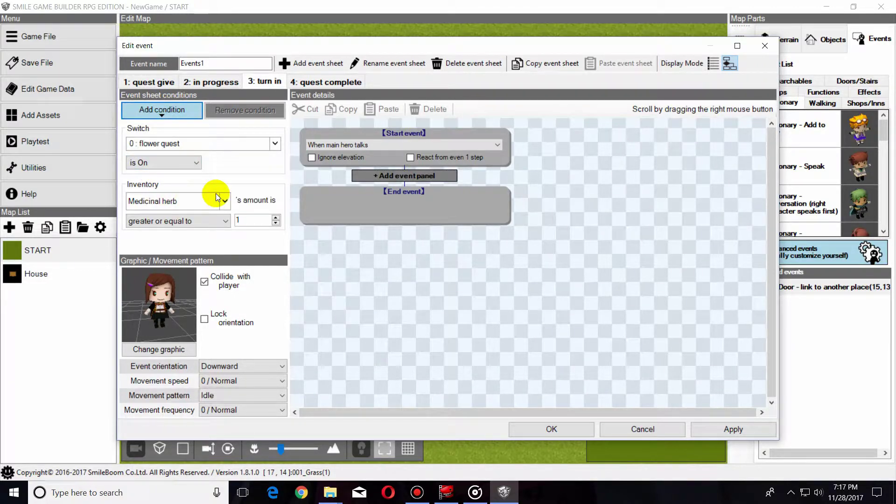
click(225, 201)
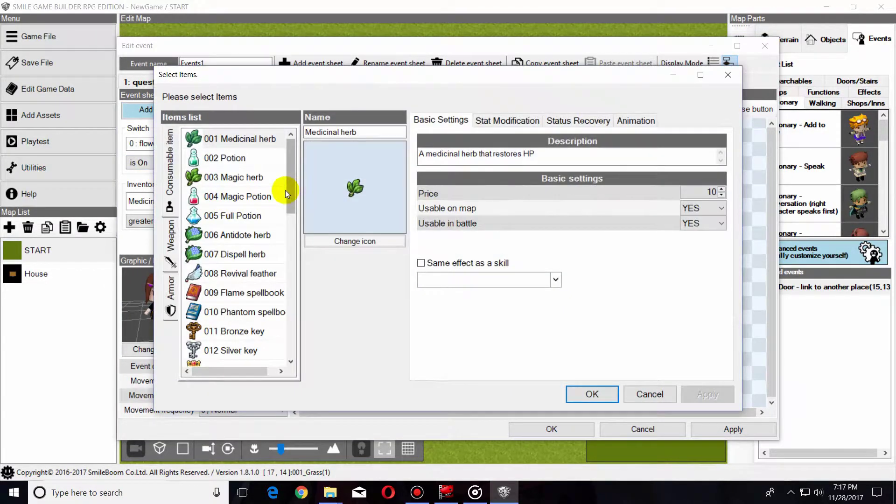
drag(286, 190, 282, 280)
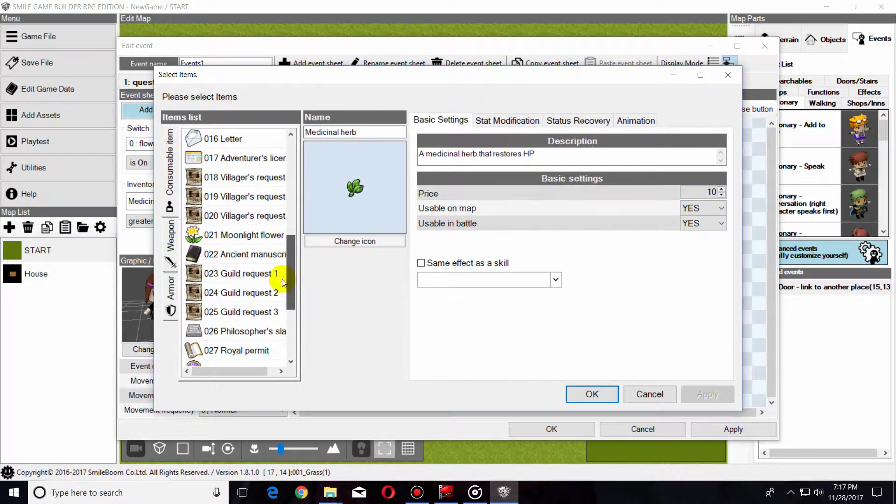
click(236, 234)
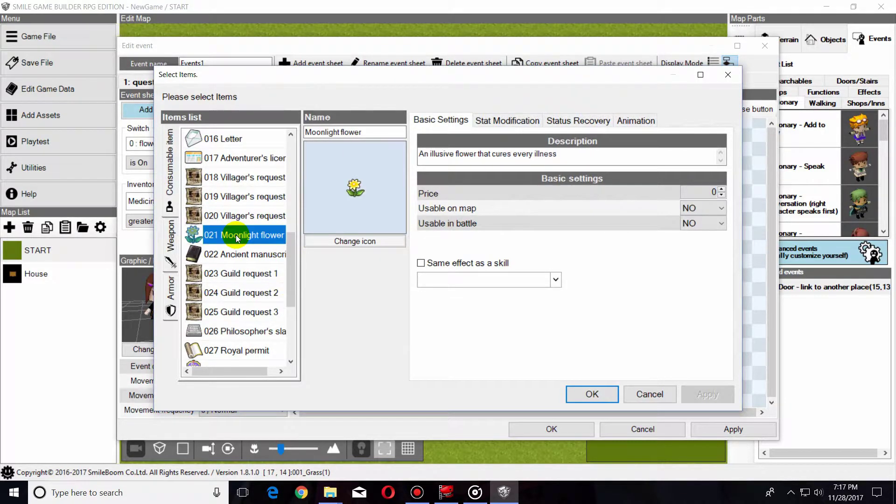
click(584, 398)
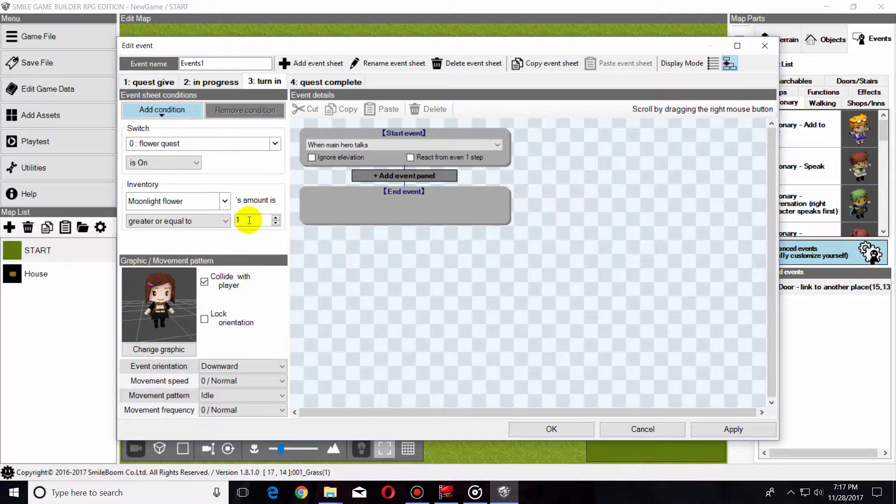
click(404, 182)
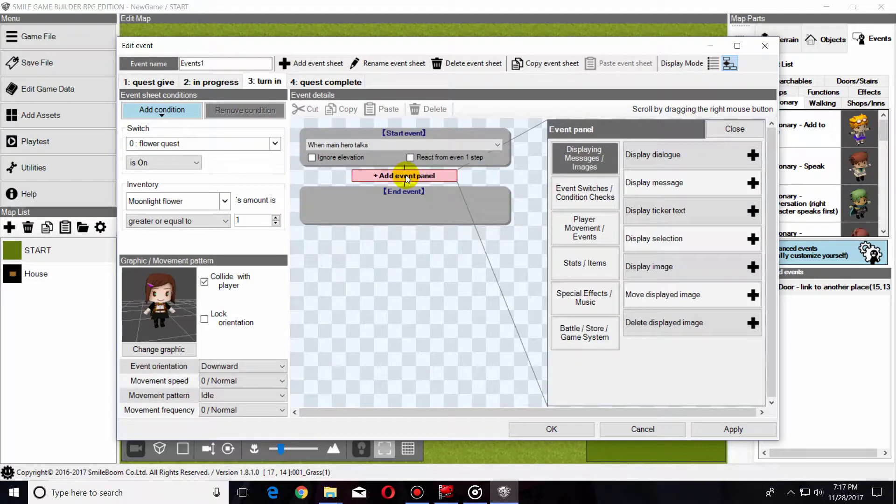
- Add a dialogue line saying 'Thank you!' to the turn-in sheet
click(665, 154)
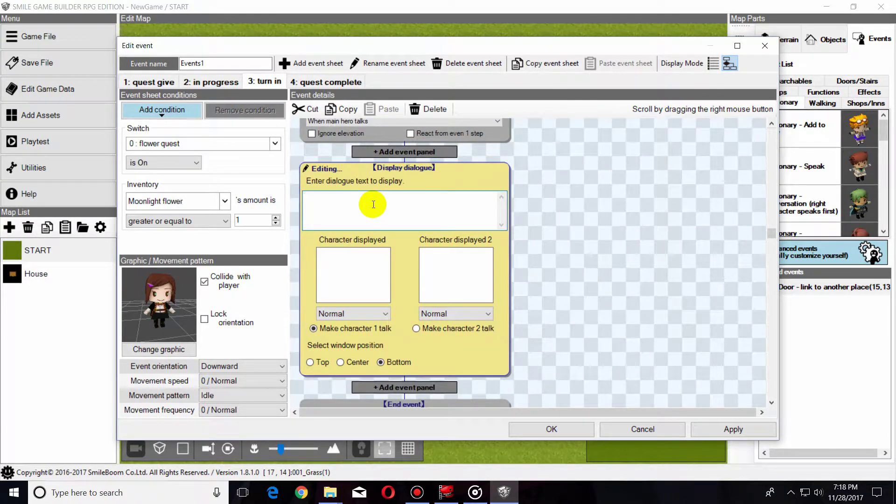
text(Thank you)
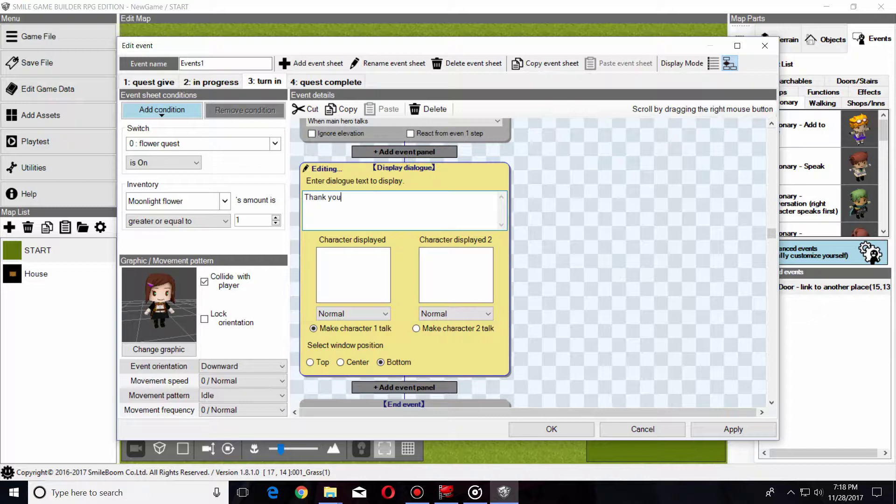
text(!)
click(558, 197)
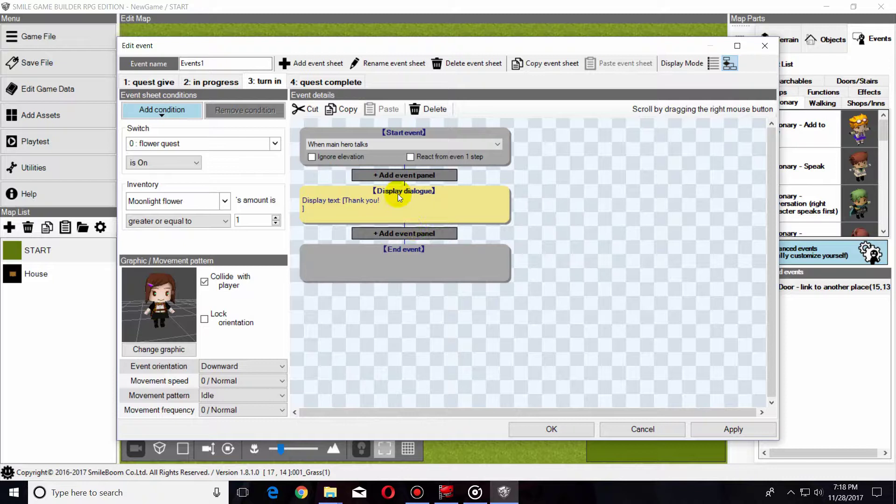
- Add an Event switch command that turns the flower quest switch off
click(391, 234)
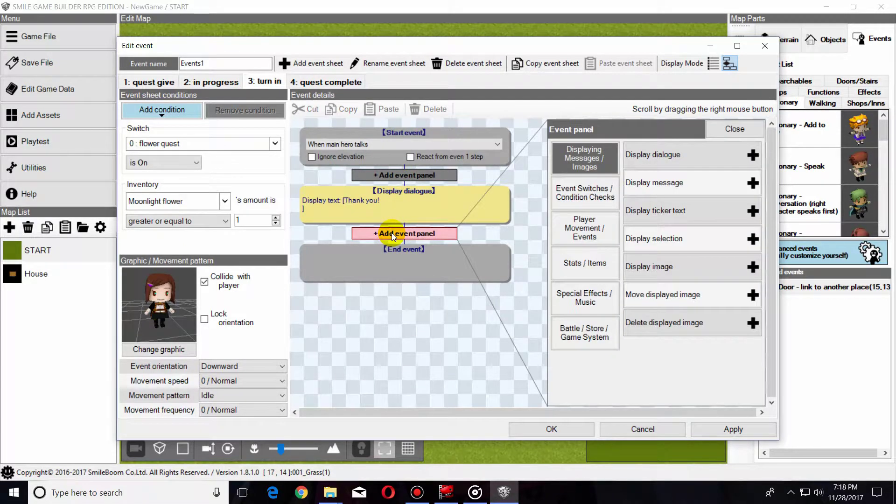
click(572, 193)
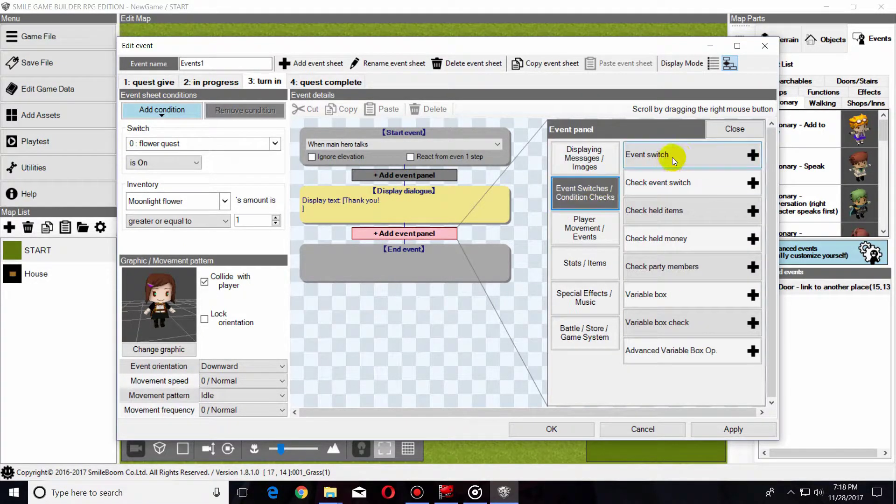
click(677, 154)
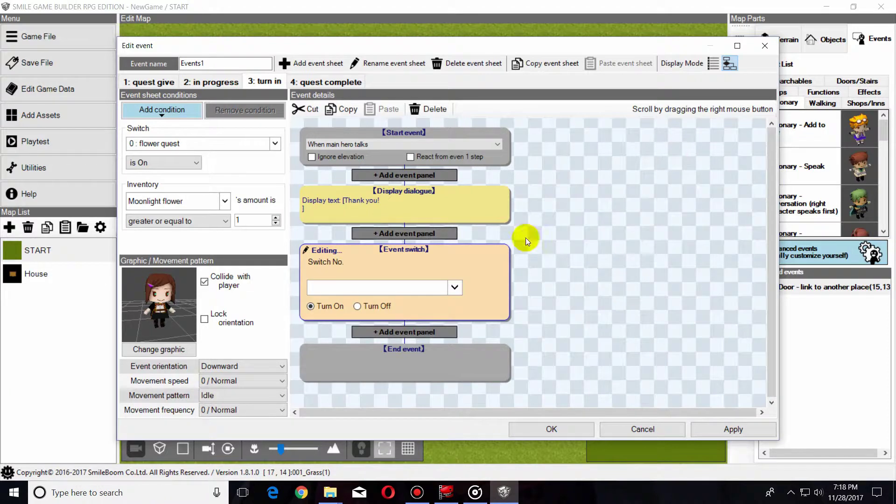
click(358, 306)
click(455, 288)
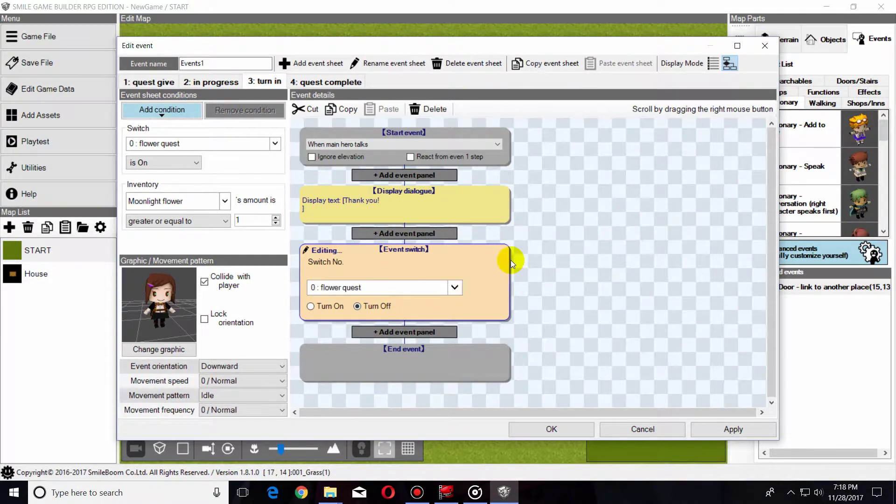
- Add a second Event switch command that turns the Local Switch on
click(427, 332)
click(671, 153)
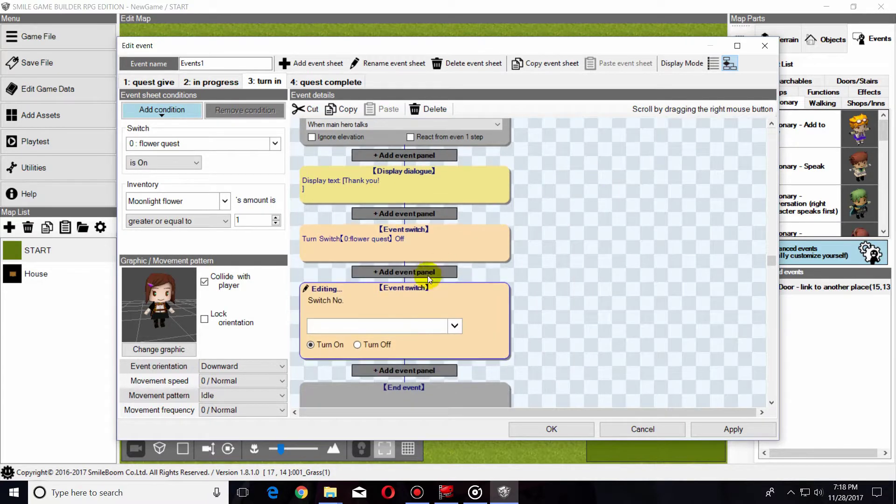
click(455, 326)
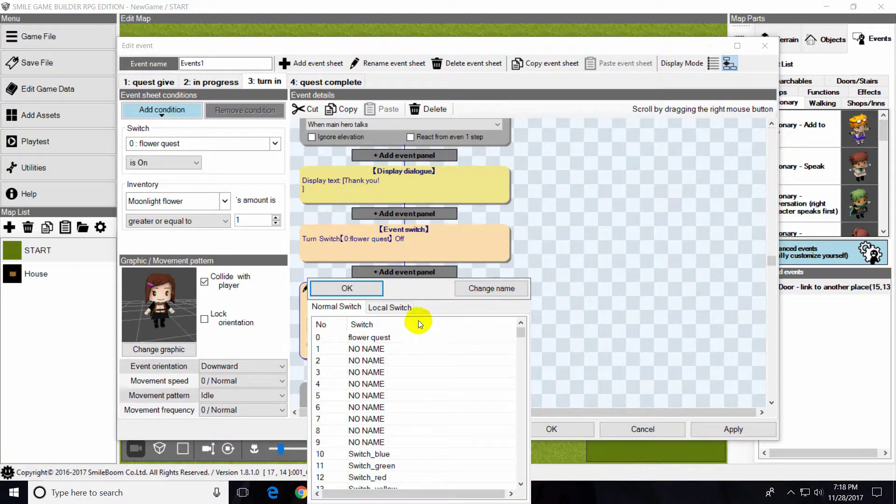
click(392, 309)
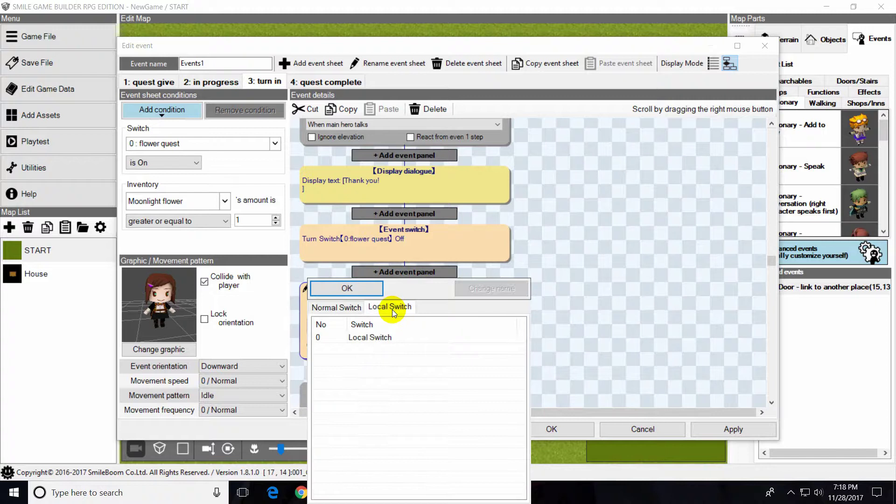
click(369, 338)
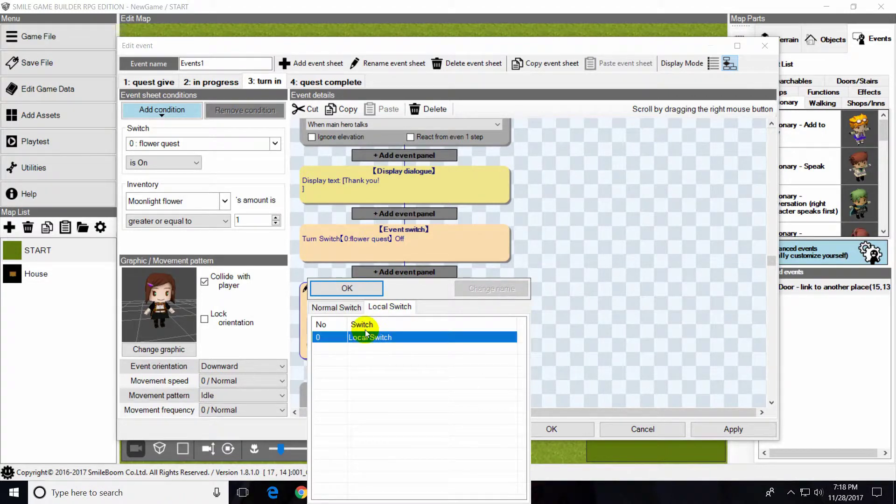
click(349, 288)
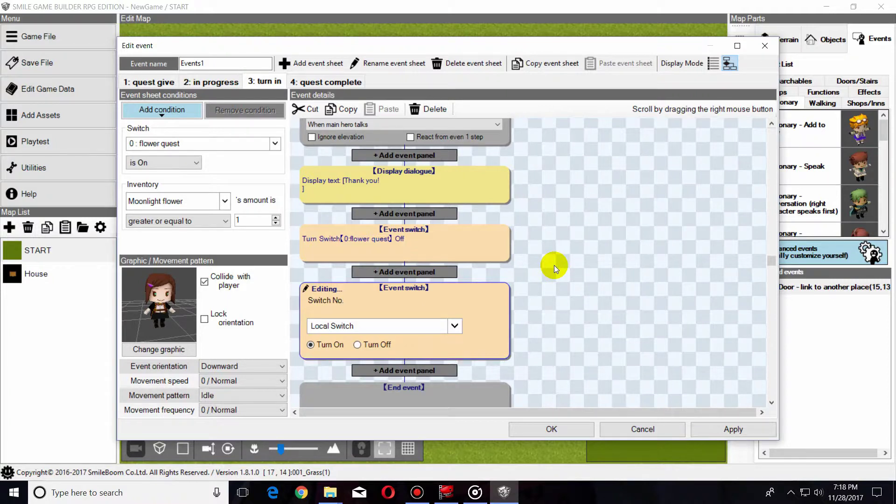
scroll(554, 265, up, 1)
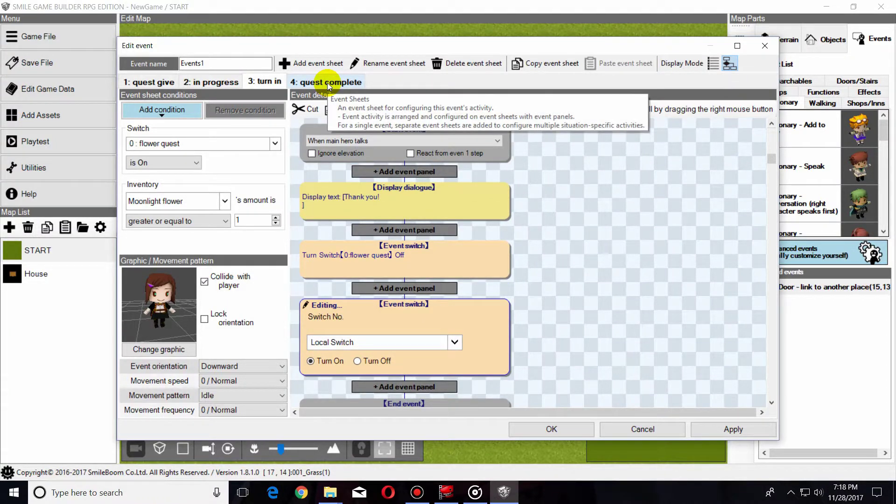
- Make the quest complete sheet require Local Switch 0 to be On
click(329, 82)
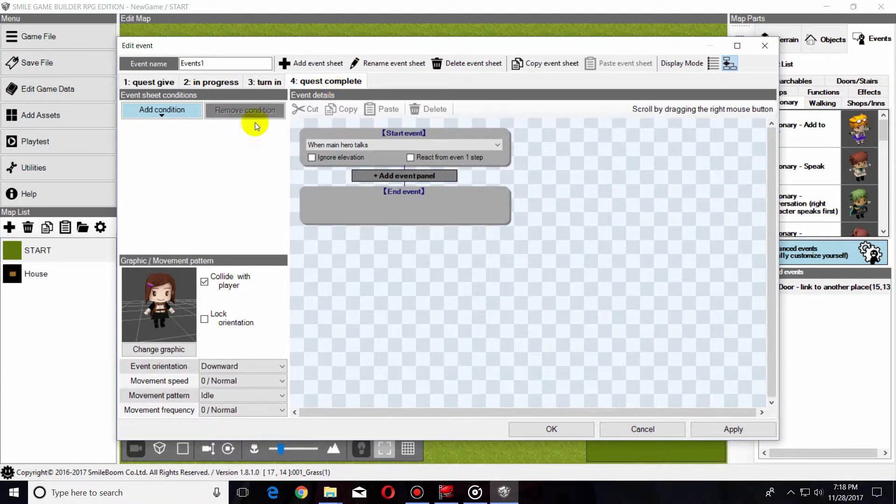
click(160, 111)
click(158, 126)
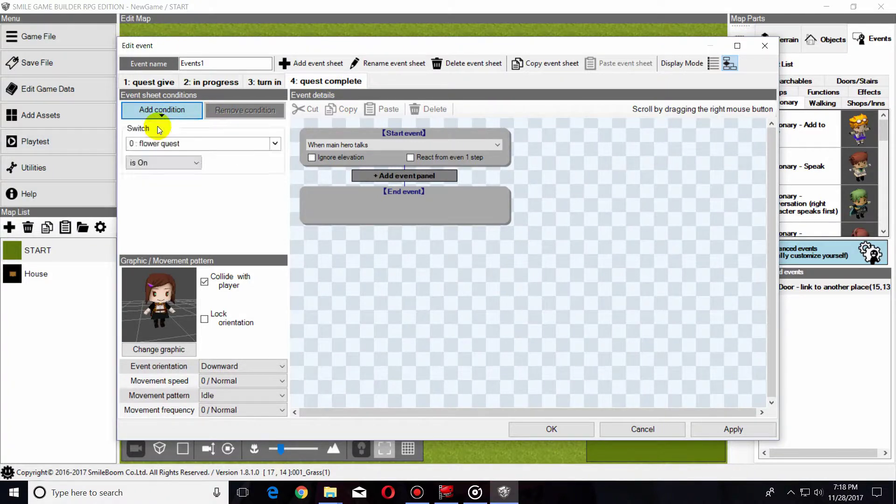
click(277, 142)
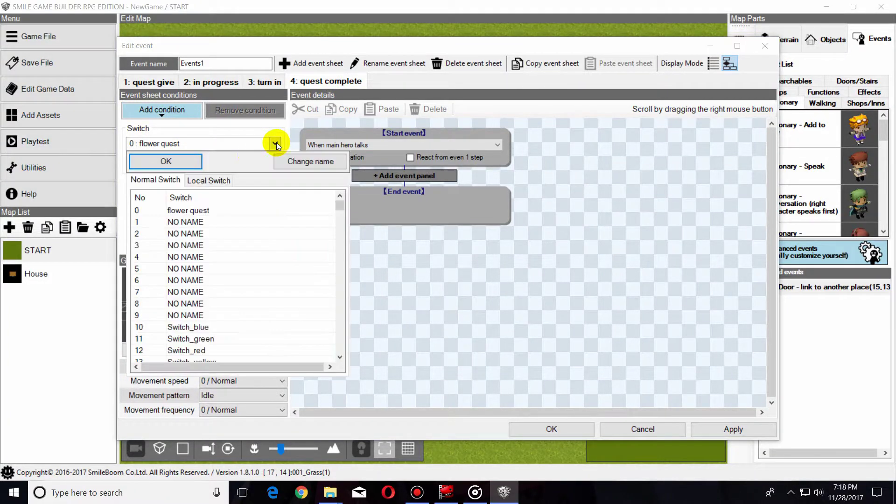
click(204, 180)
click(194, 210)
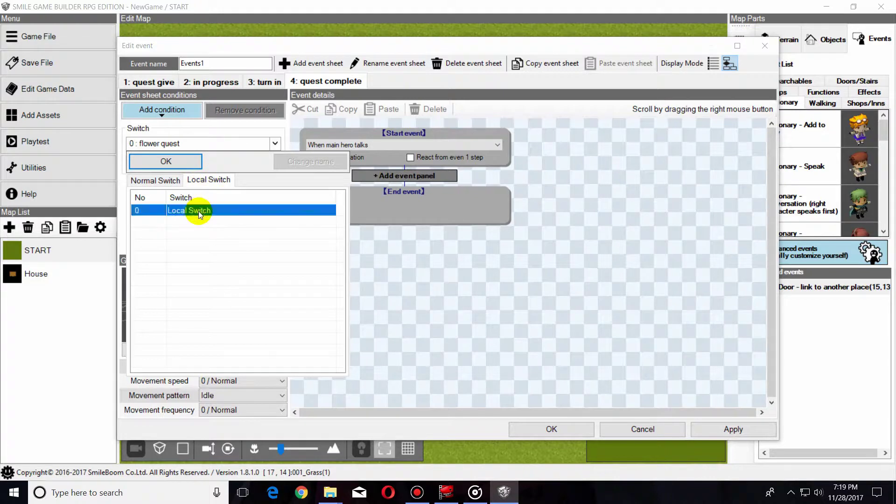
click(166, 161)
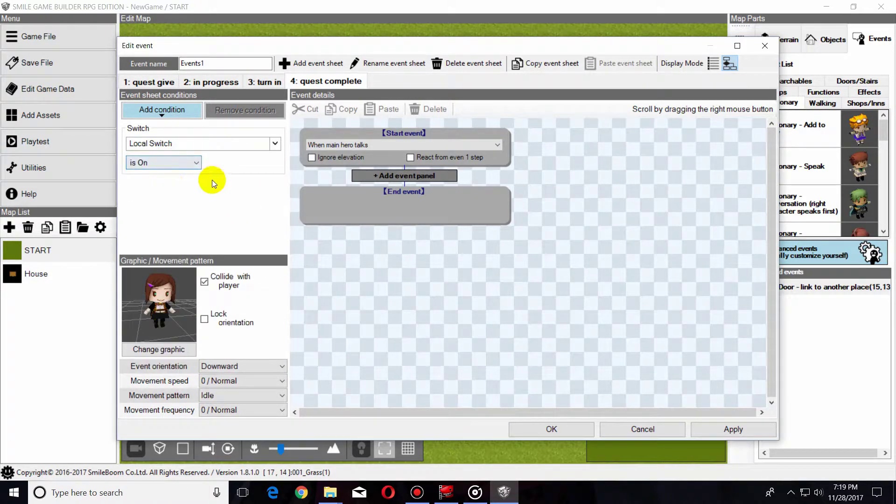
- Add the dialogue 'Thank you for helping me' and apply the event changes
click(396, 176)
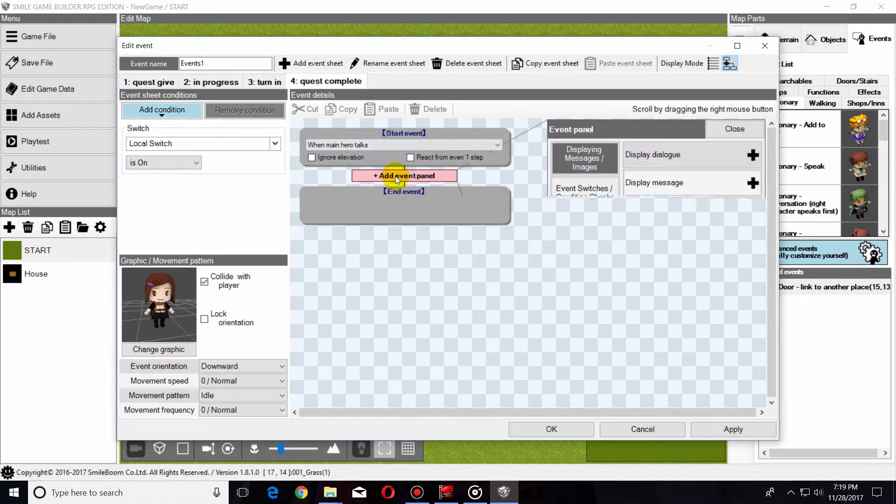
click(660, 156)
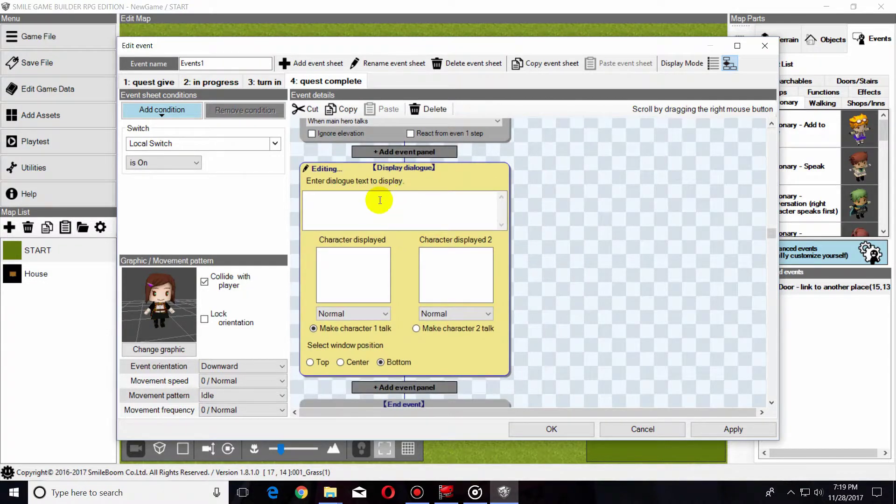
text(Th)
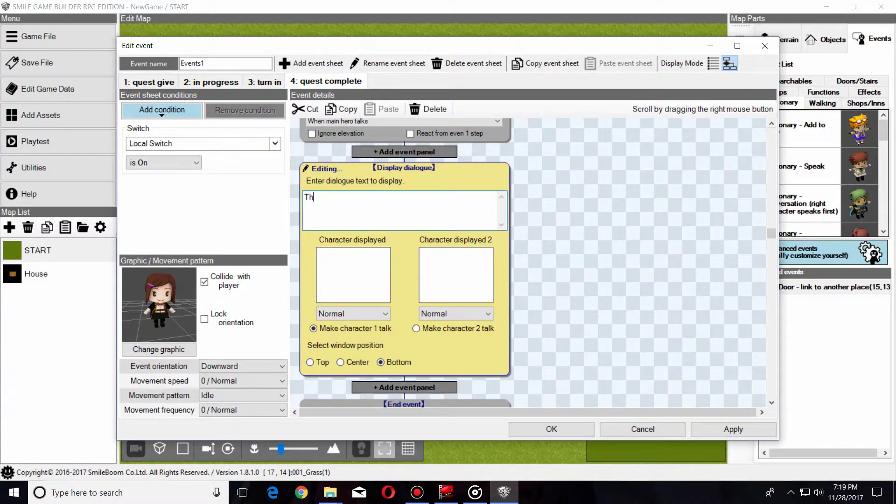
text(ank you for helpin)
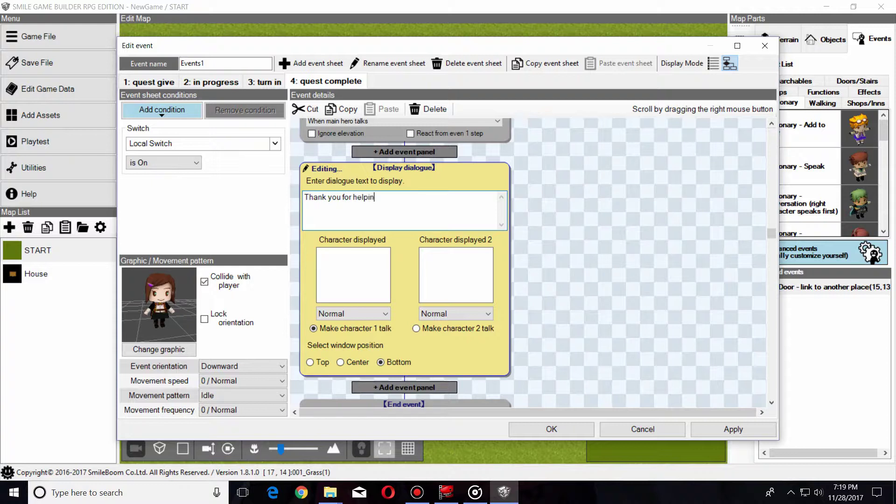
text(g me?)
click(596, 241)
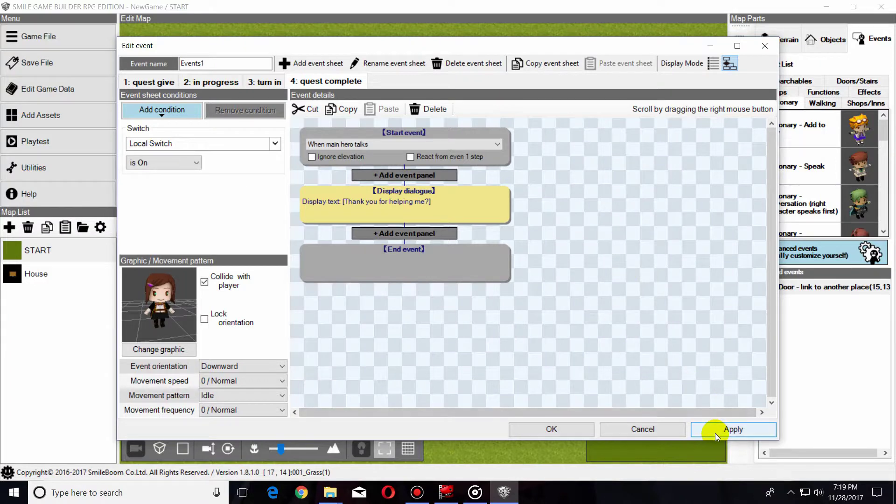
click(566, 430)
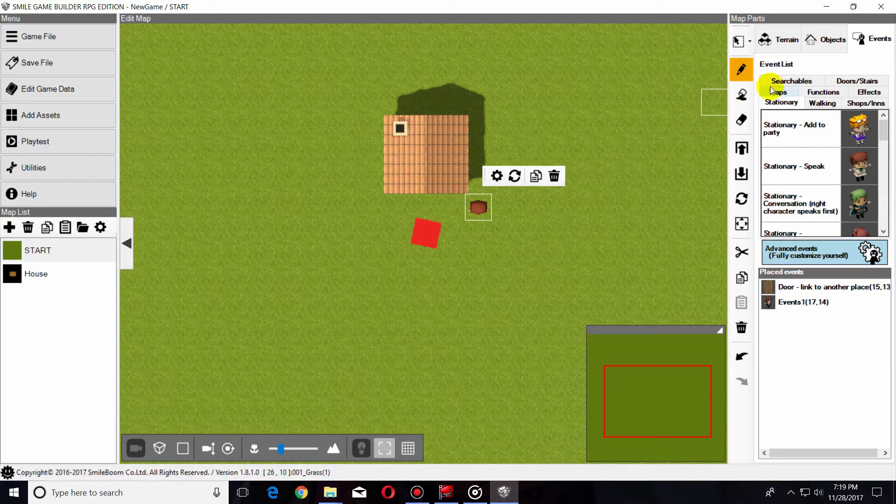
- Place a 'Treasure chest - acquire item' left of the house containing 021 Moonlight flower
click(792, 81)
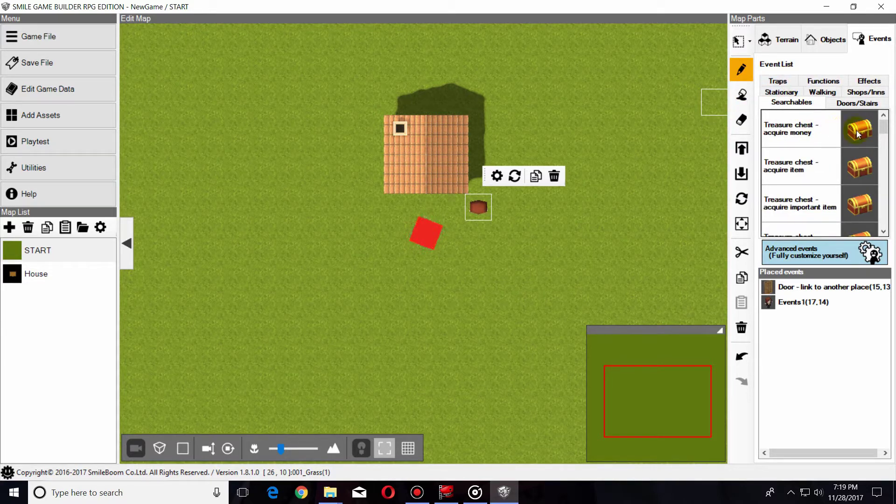
click(858, 169)
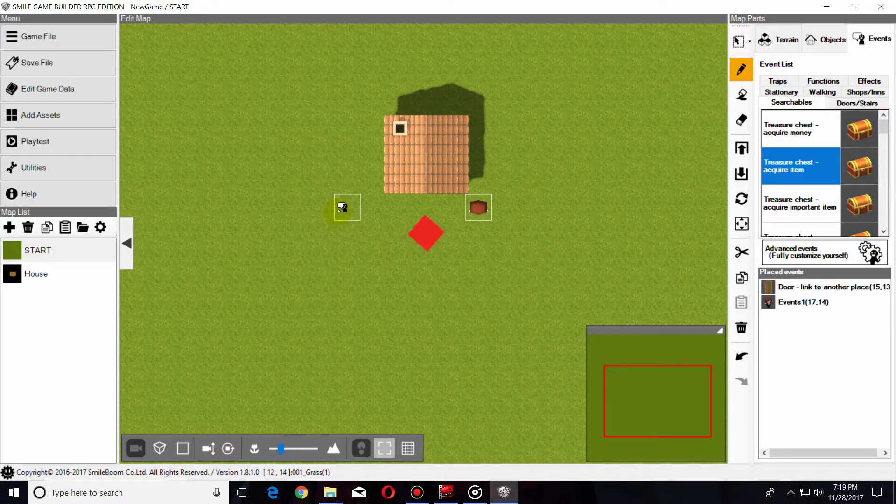
click(363, 206)
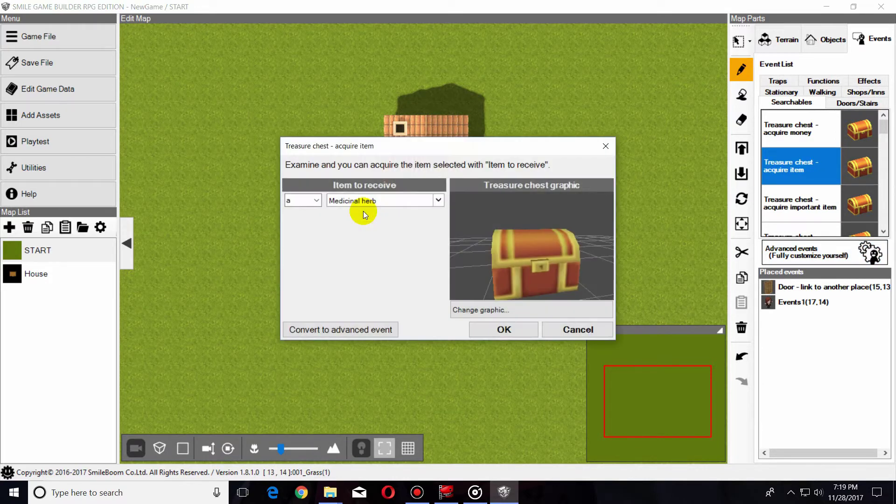
click(437, 200)
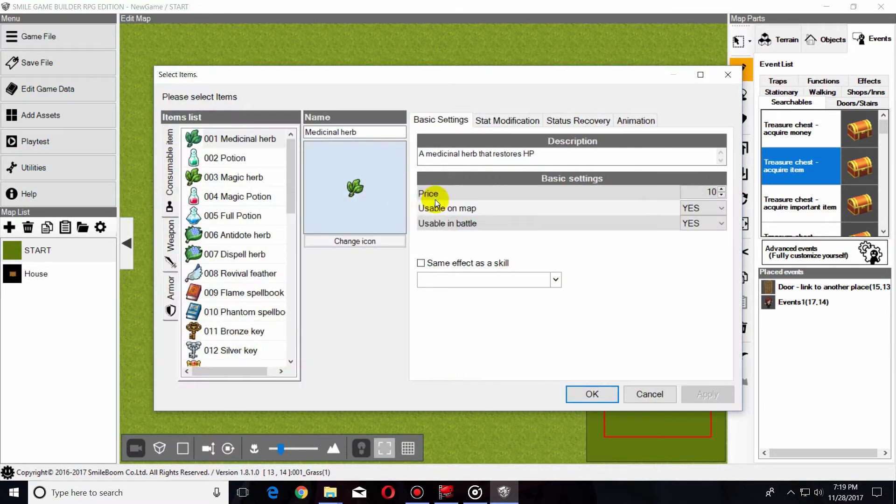
drag(294, 181, 281, 265)
click(249, 235)
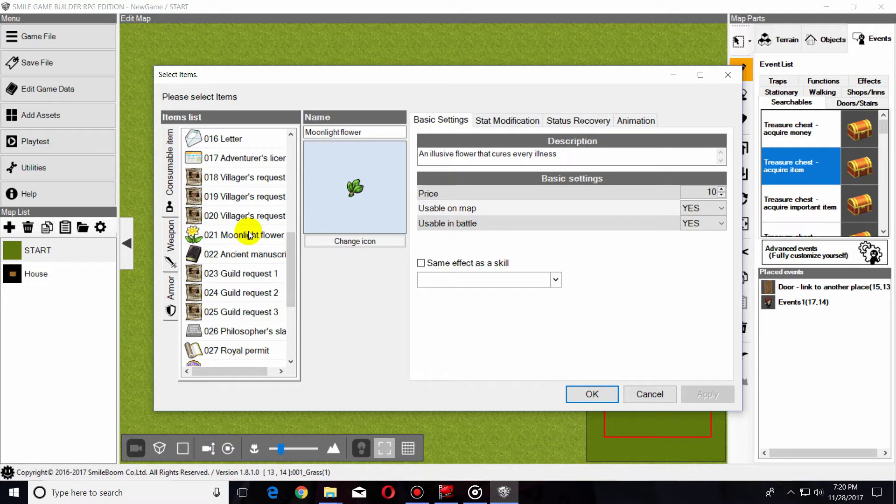
click(584, 394)
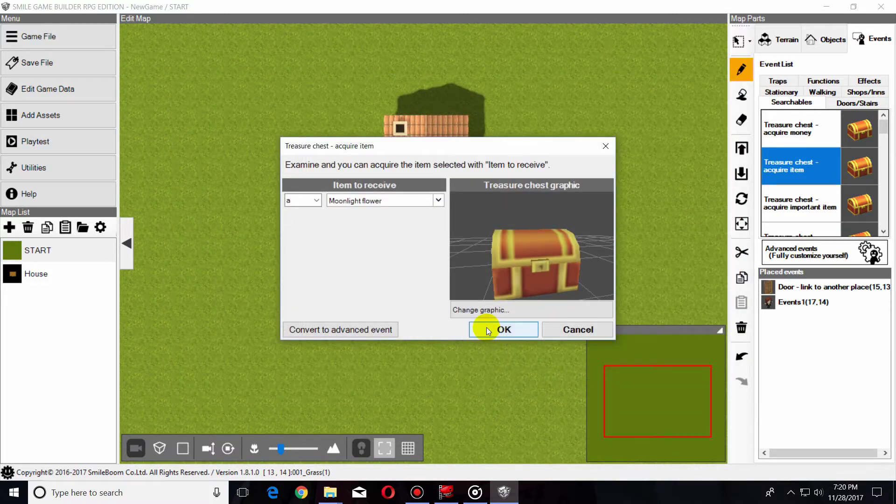
click(498, 331)
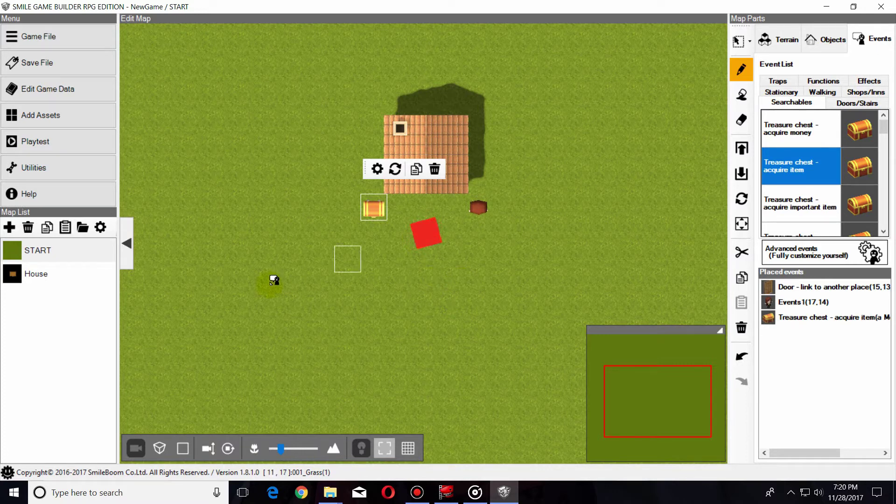
- Start a playtest, walk to the NPC and accept the flower quest
click(29, 142)
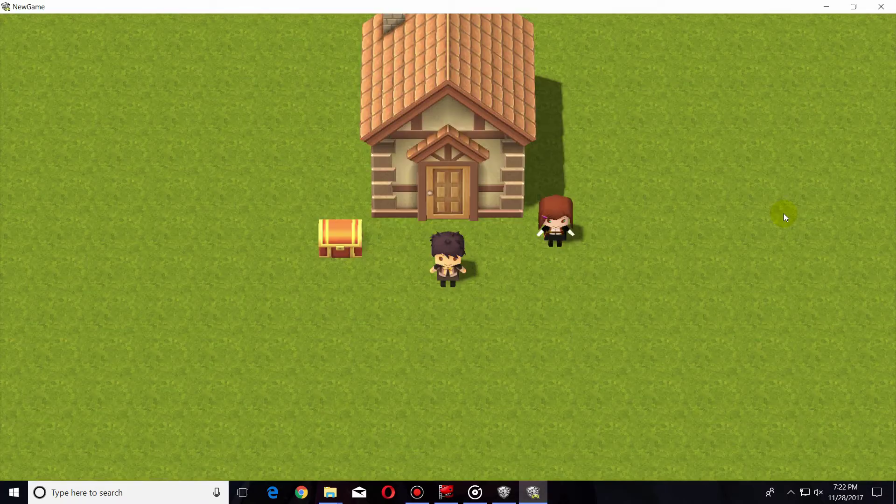
key(Right)
key(Up)
key(Return)
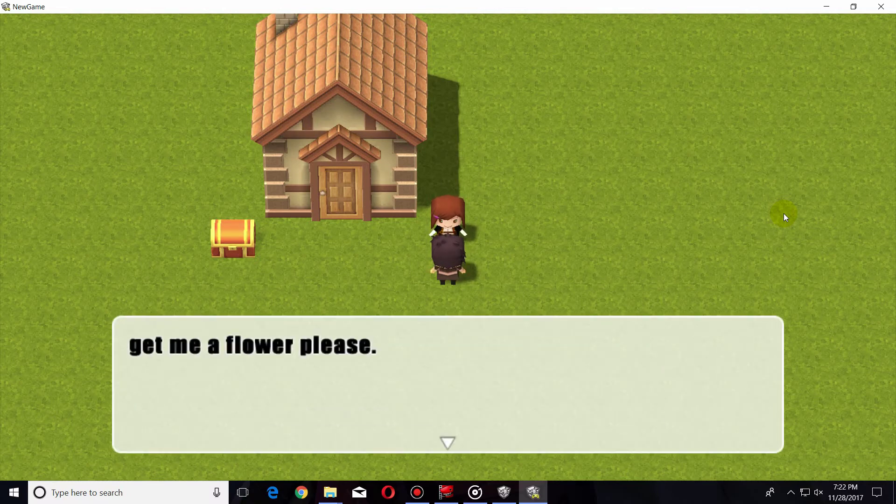
key(Return)
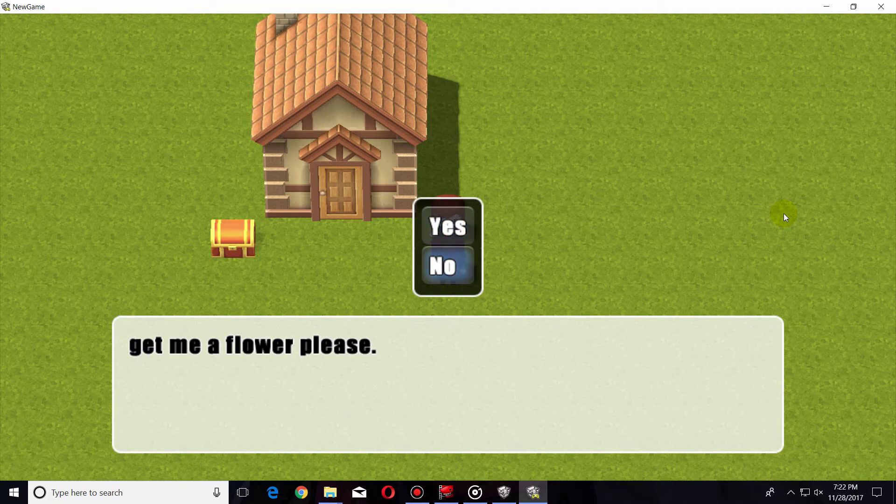
key(Return)
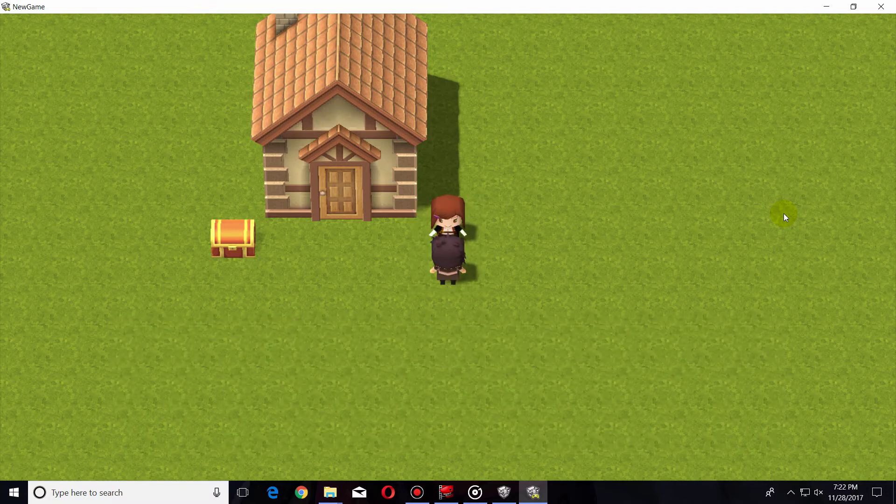
- Check in with the NPC, then open the chest to obtain the Moonlight flower
key(Down)
key(Up)
key(Return)
key(Return)
key(Down)
key(Left)
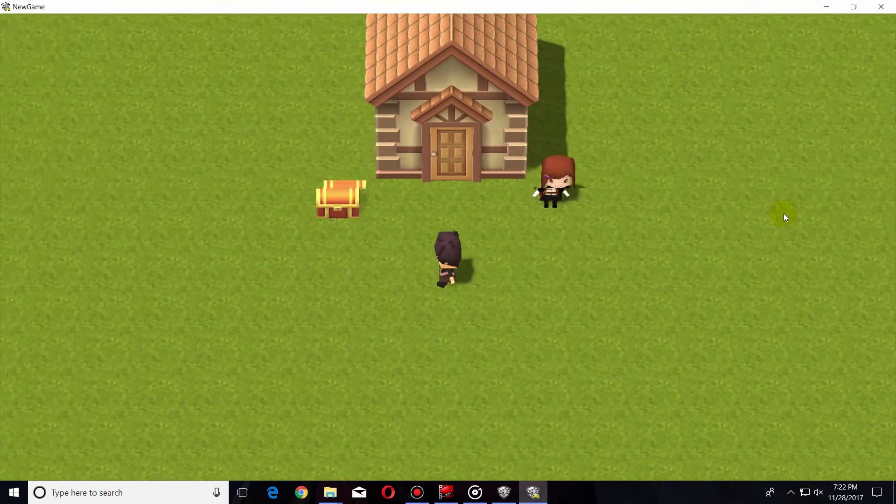
key(Up)
key(Return)
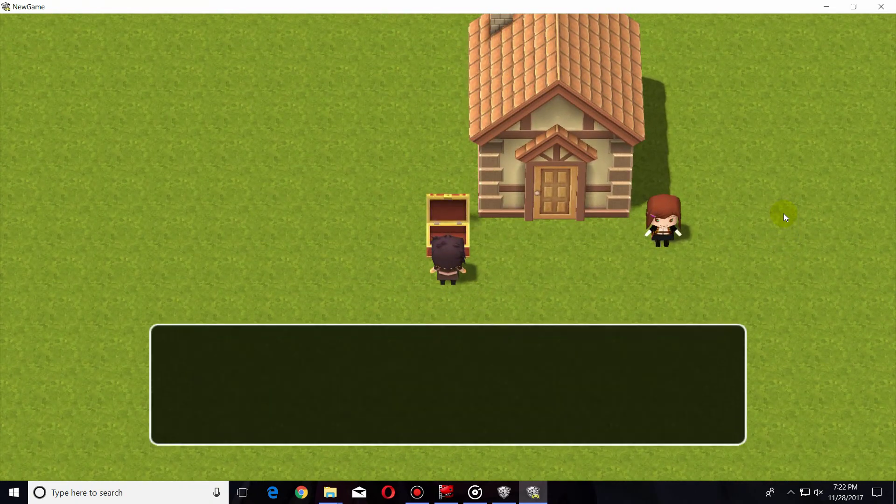
key(Return)
- Return to the NPC, hand in the flower and read her thank-you lines
key(Right)
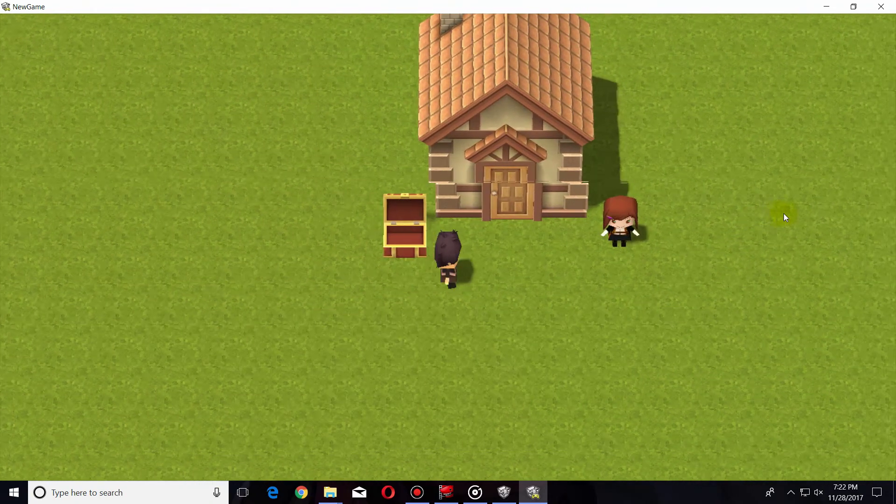
key(Right)
key(Return)
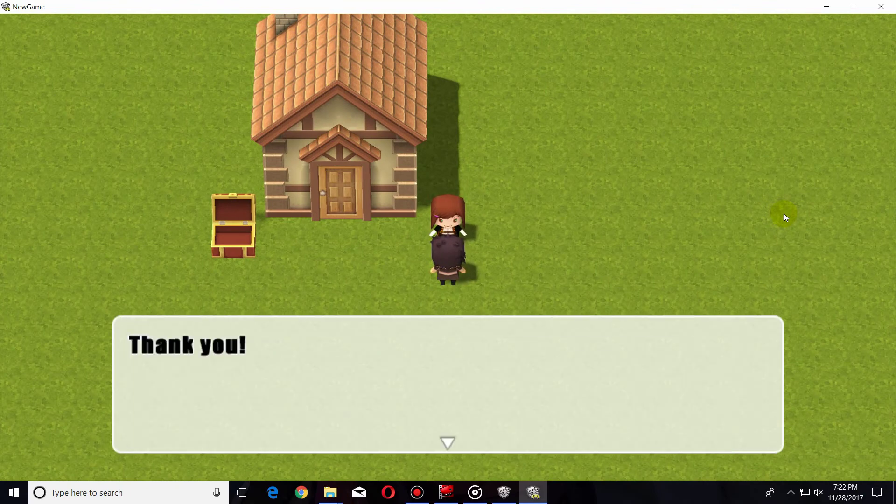
key(Return)
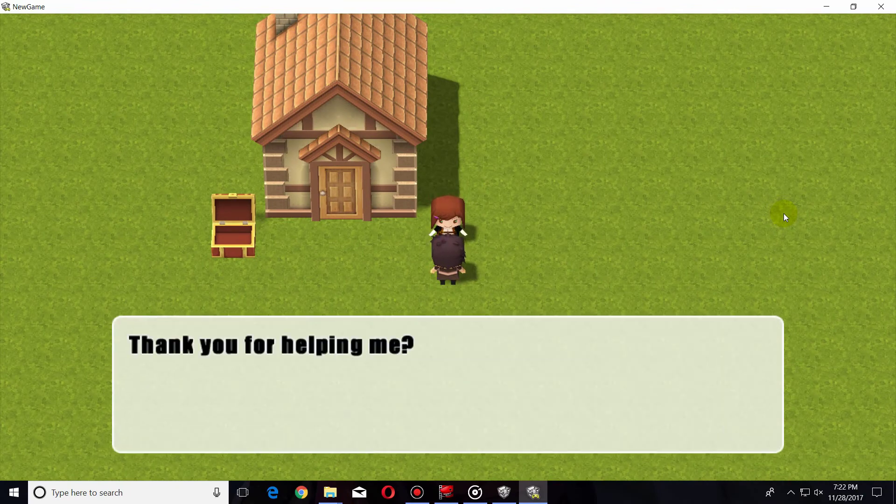